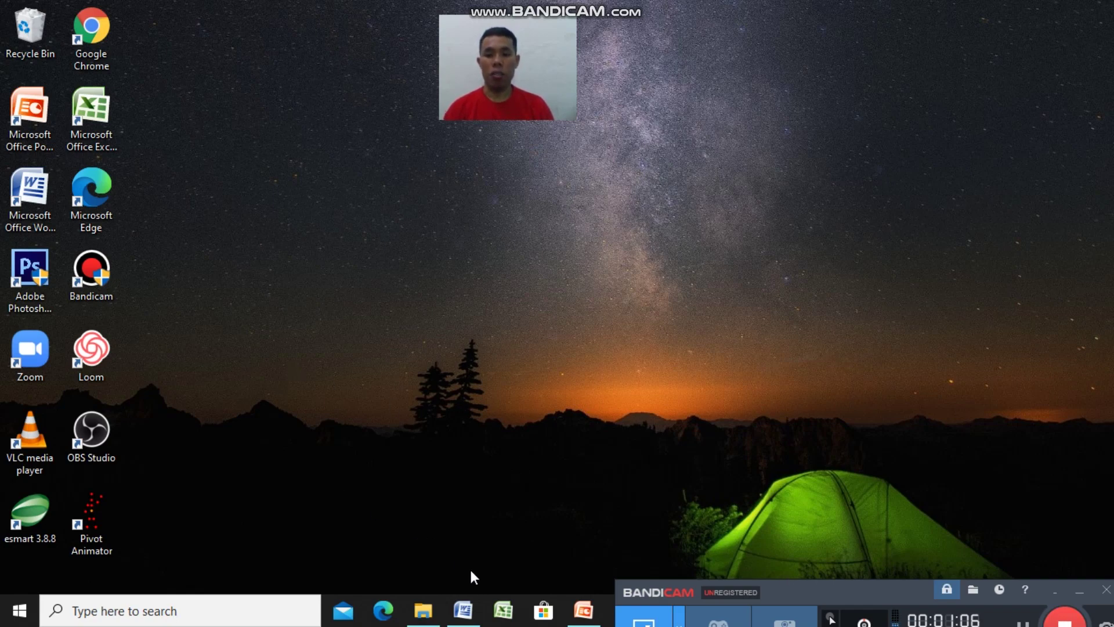
- Restore the minimized Word window showing the blank document with its empty text box
left_click(463, 610)
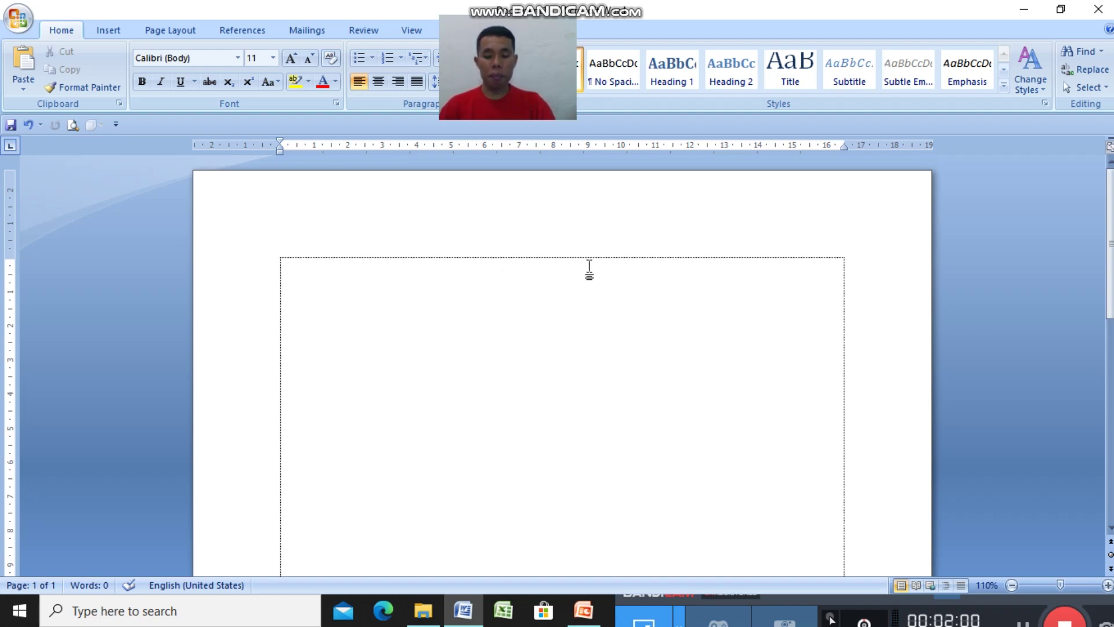
- Type the opening line 'Saya yang bertanda tangan di bawah ini:' and start a new line
type("Saya ya")
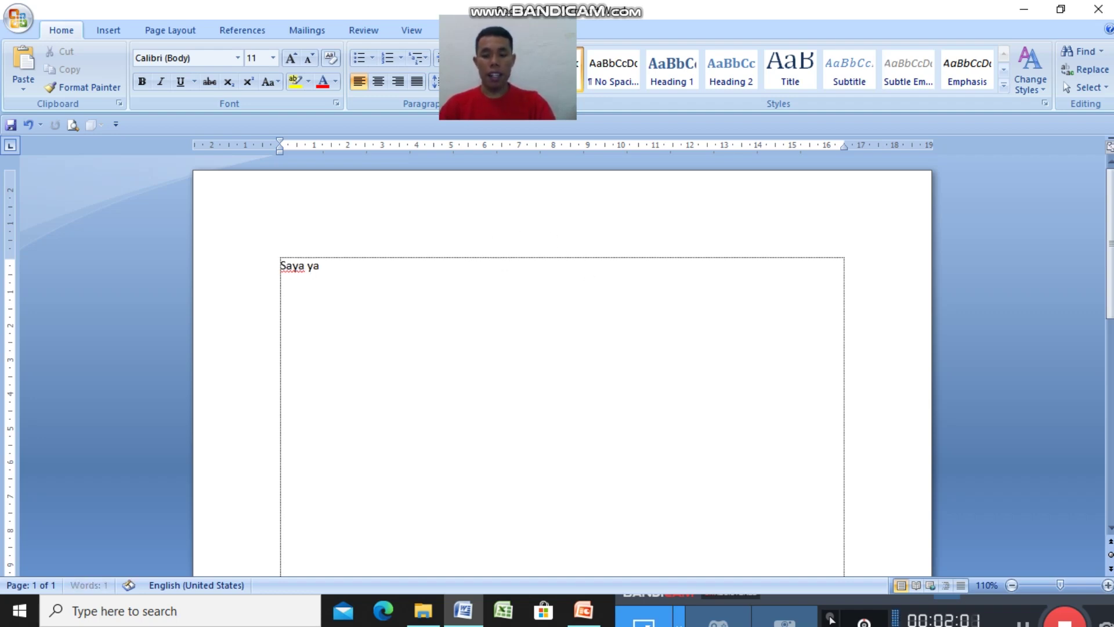
type("ng bertang")
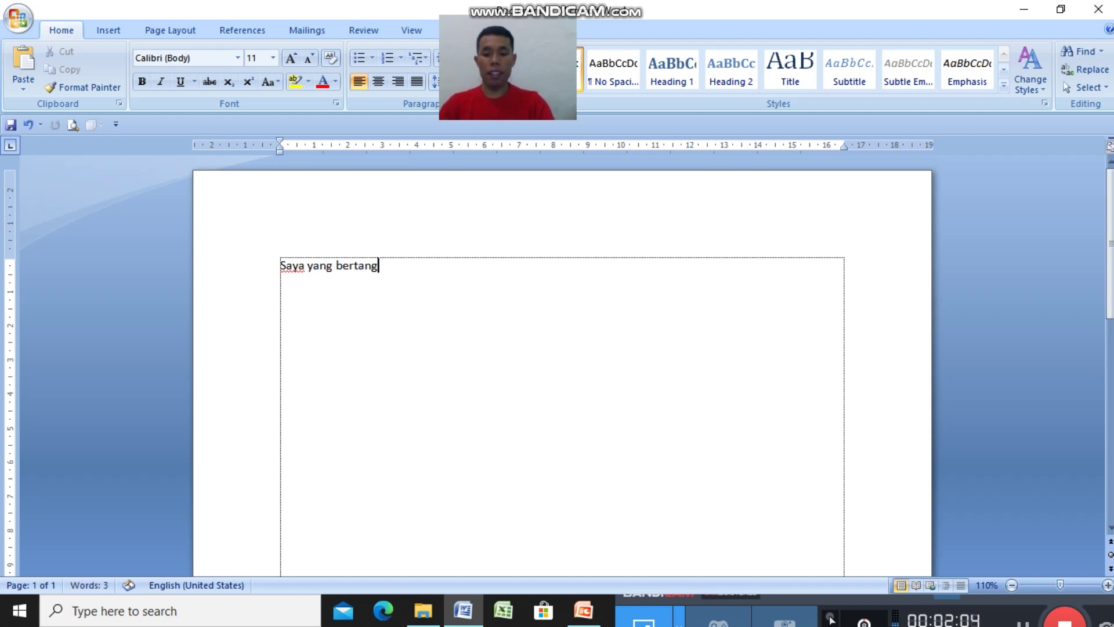
key("BackSpace")
type("da tanga")
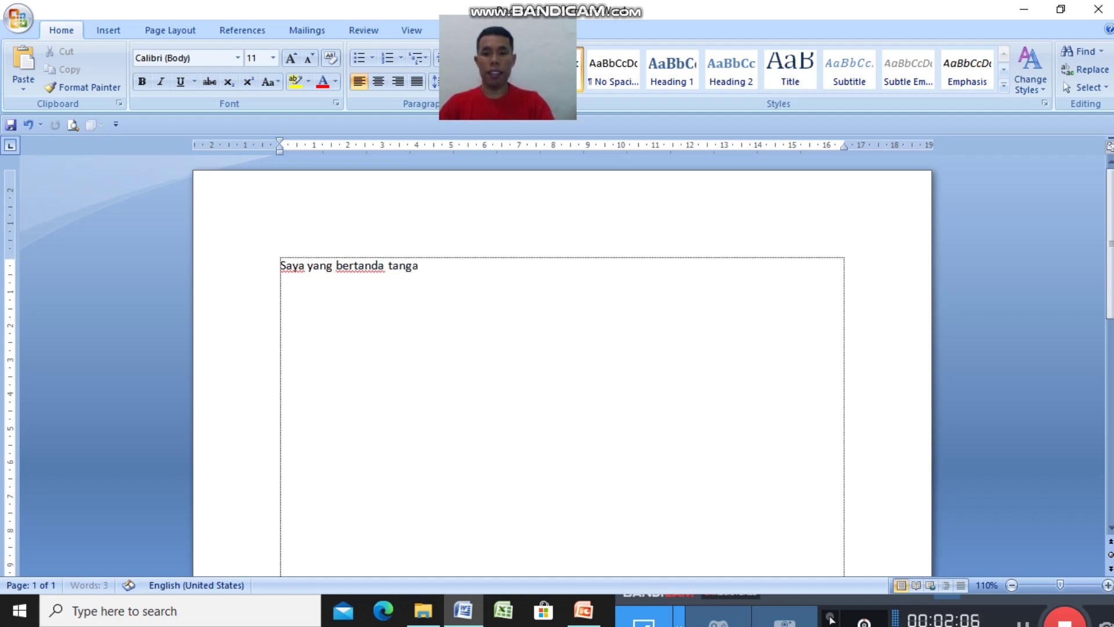
type("nd")
key("BackSpace")
type("di bawah")
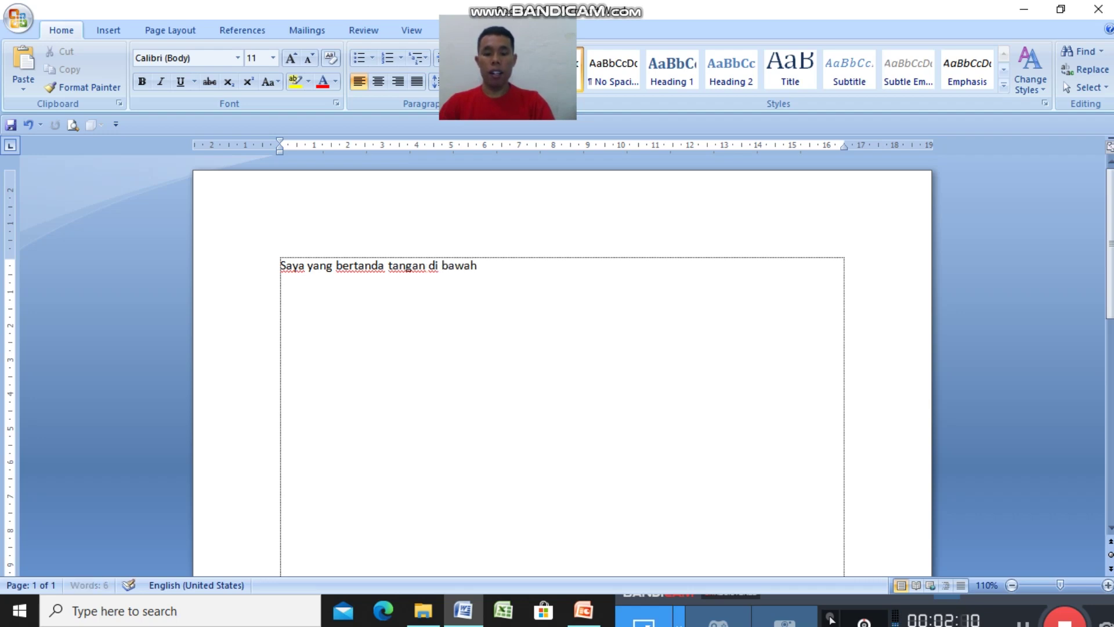
type(" ini")
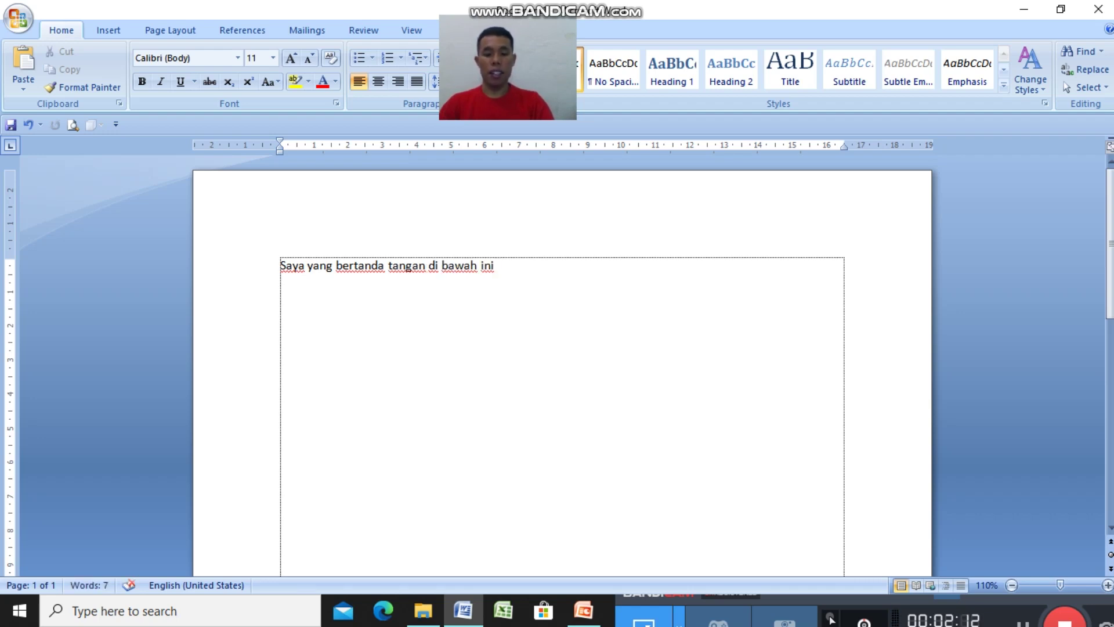
type(":")
key("Return")
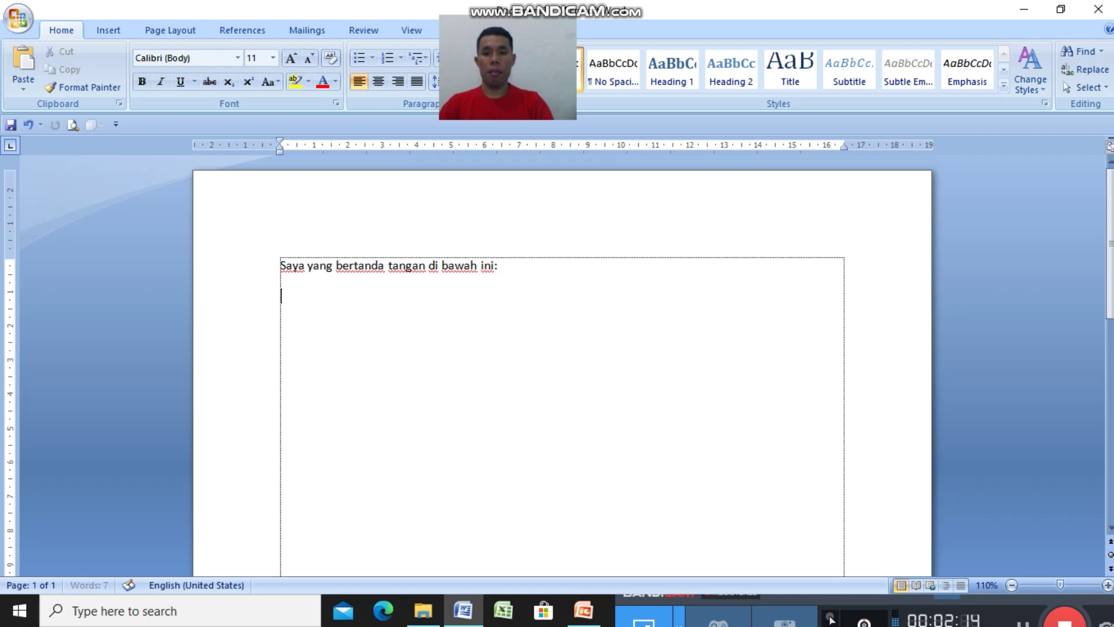
- Add the lines Nama with the student's name, 'Kelas: 3' and 'Sekolah: OBI Fodo'
type("Nama")
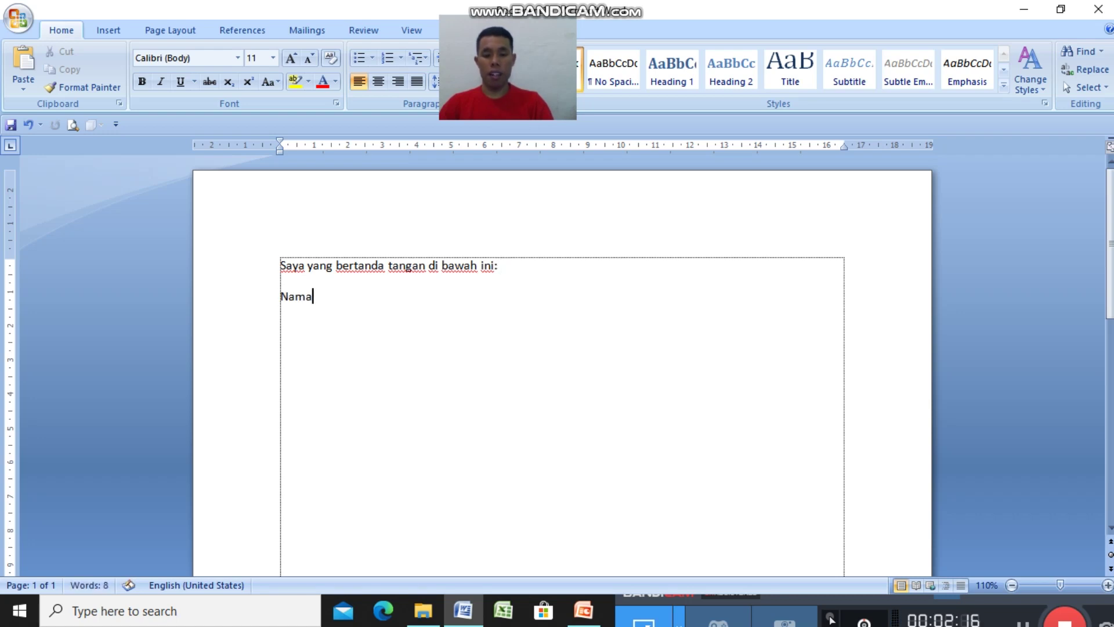
type(": Lukas")
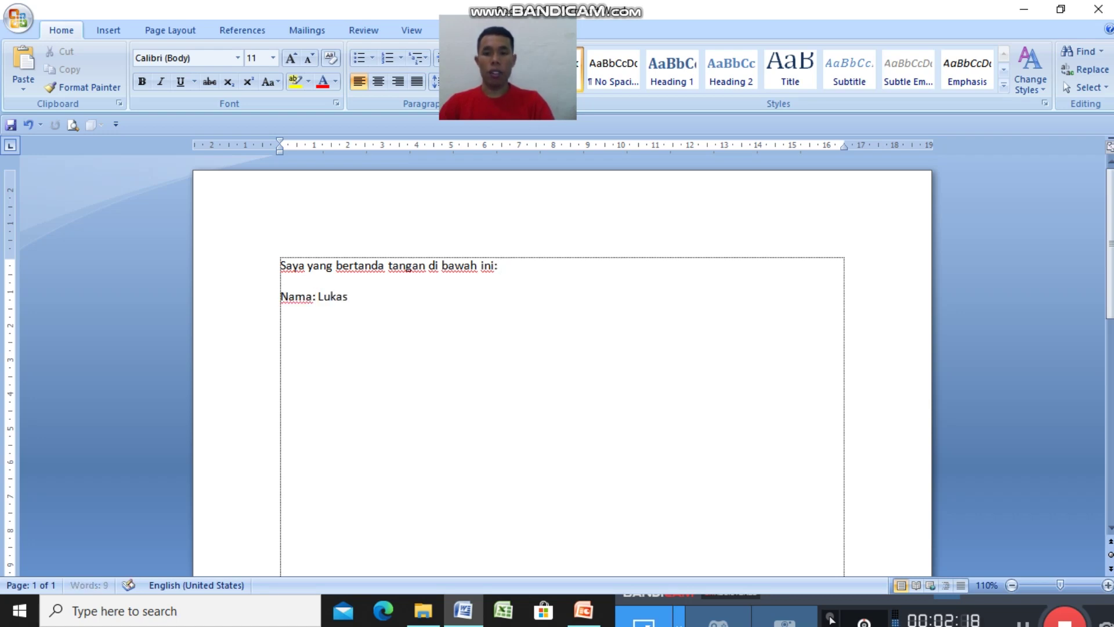
key("Return")
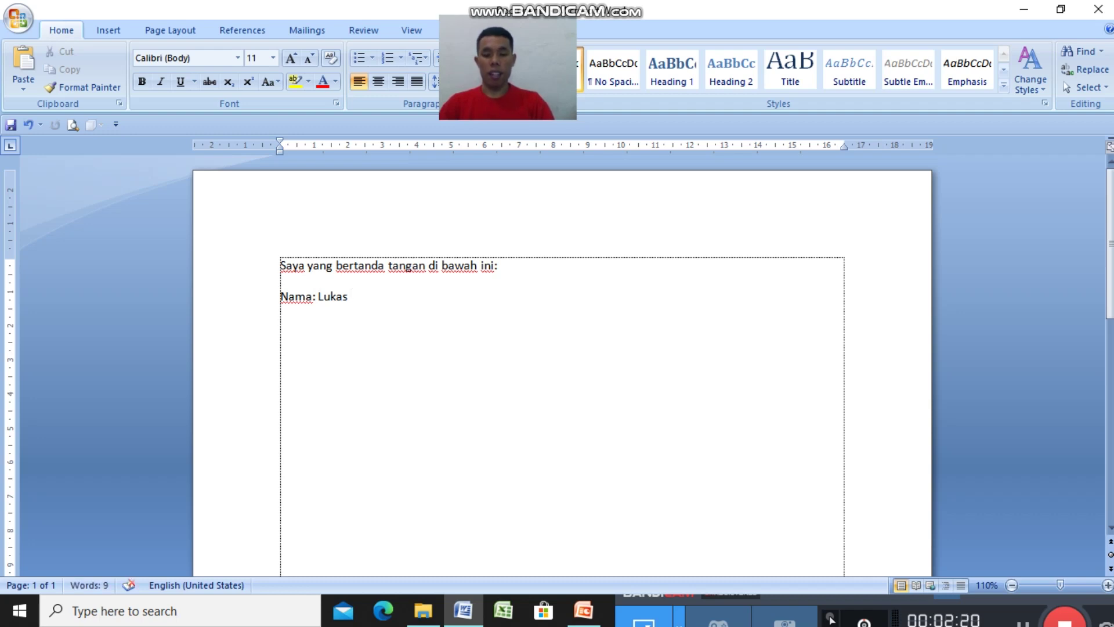
type("Kelas")
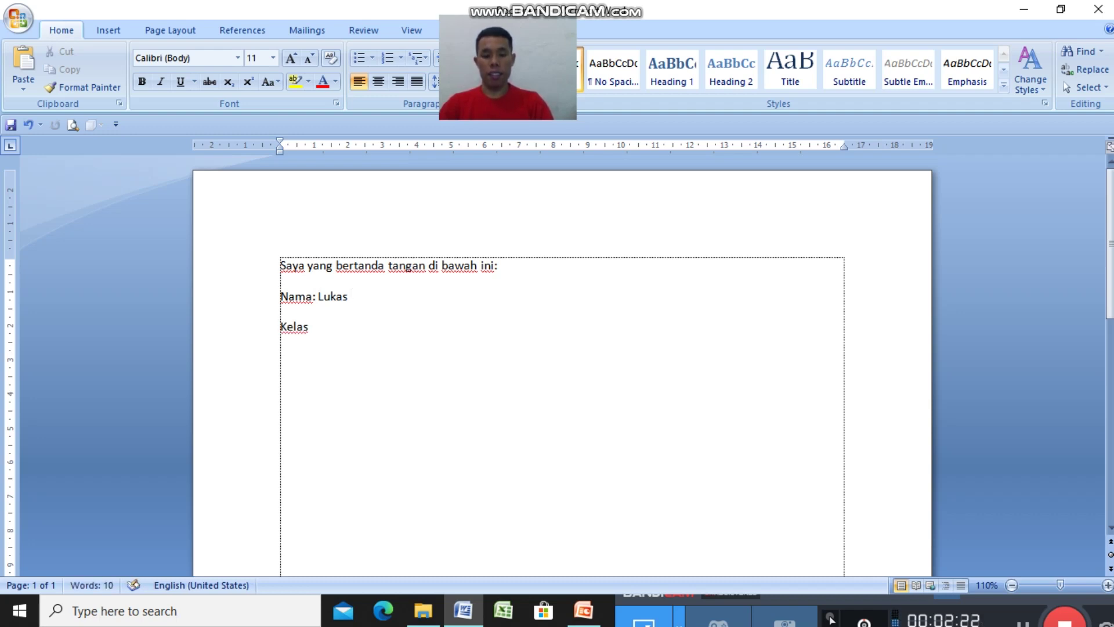
type(": 3")
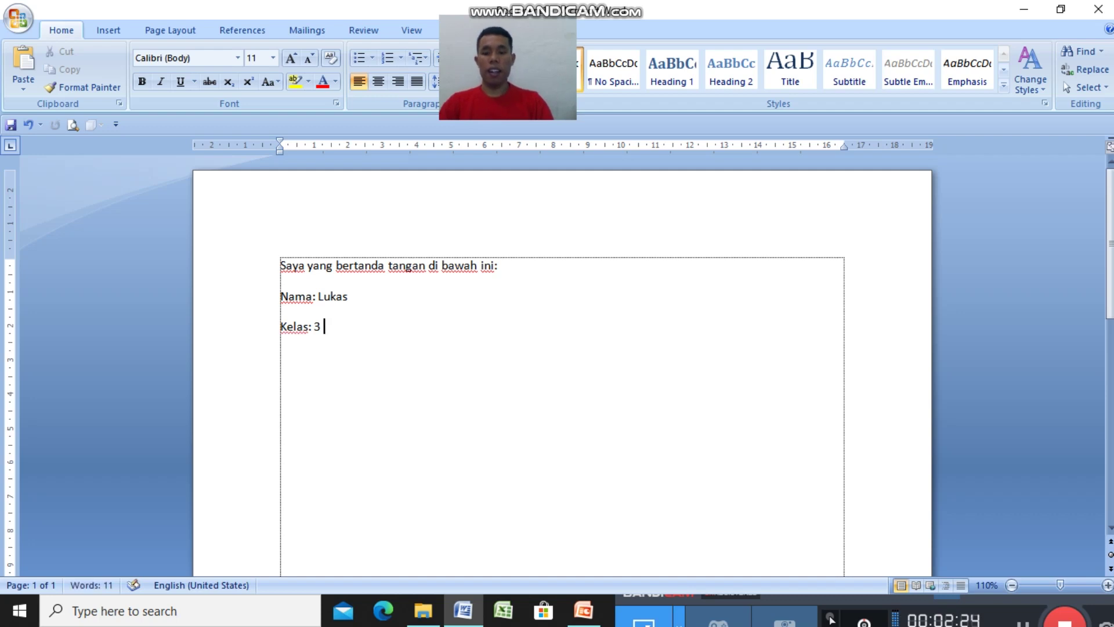
key("Return")
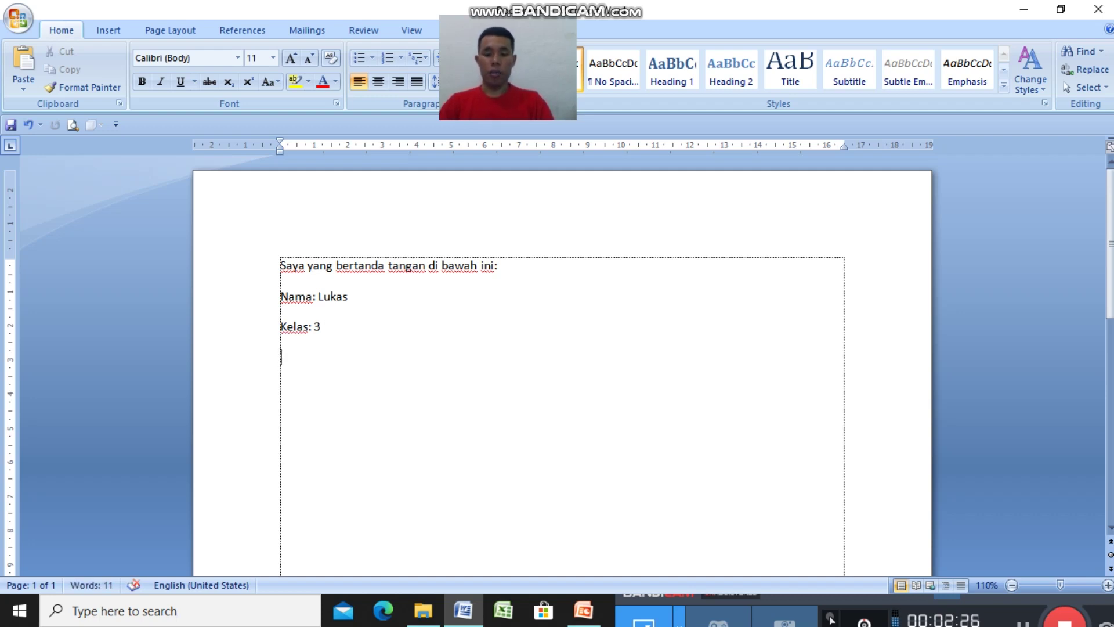
type("Sekola")
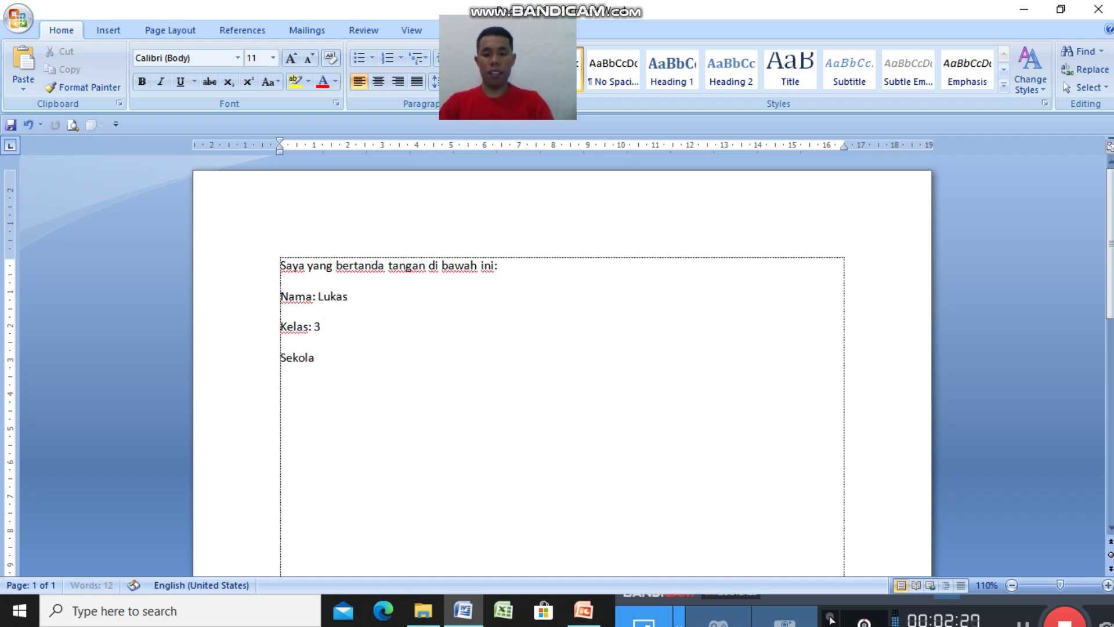
type("h: ")
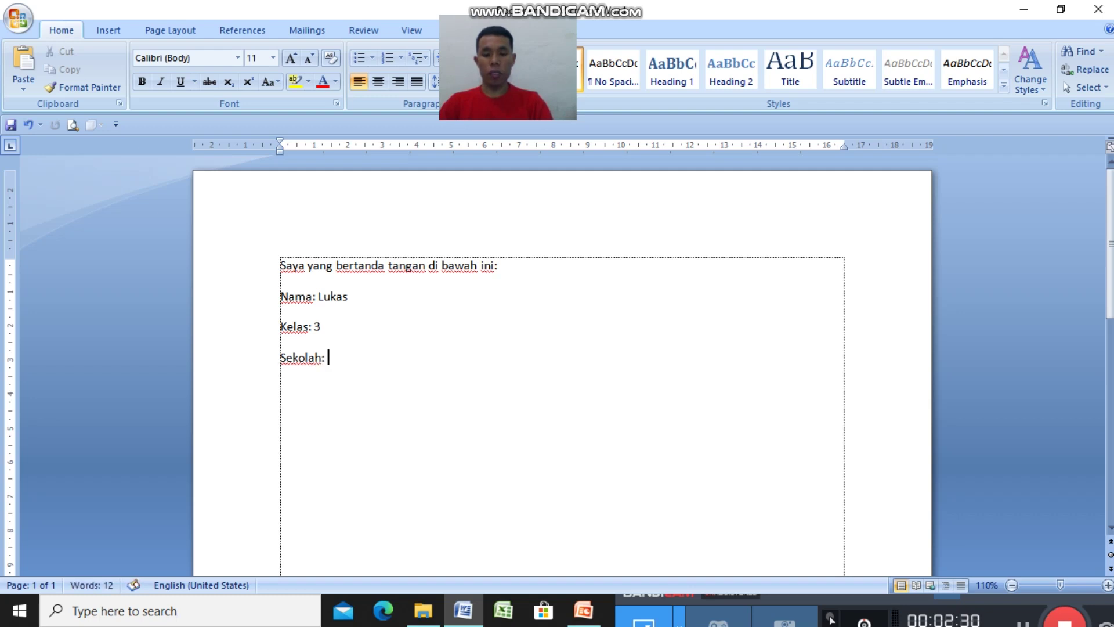
type("OBI ")
type("Fodo")
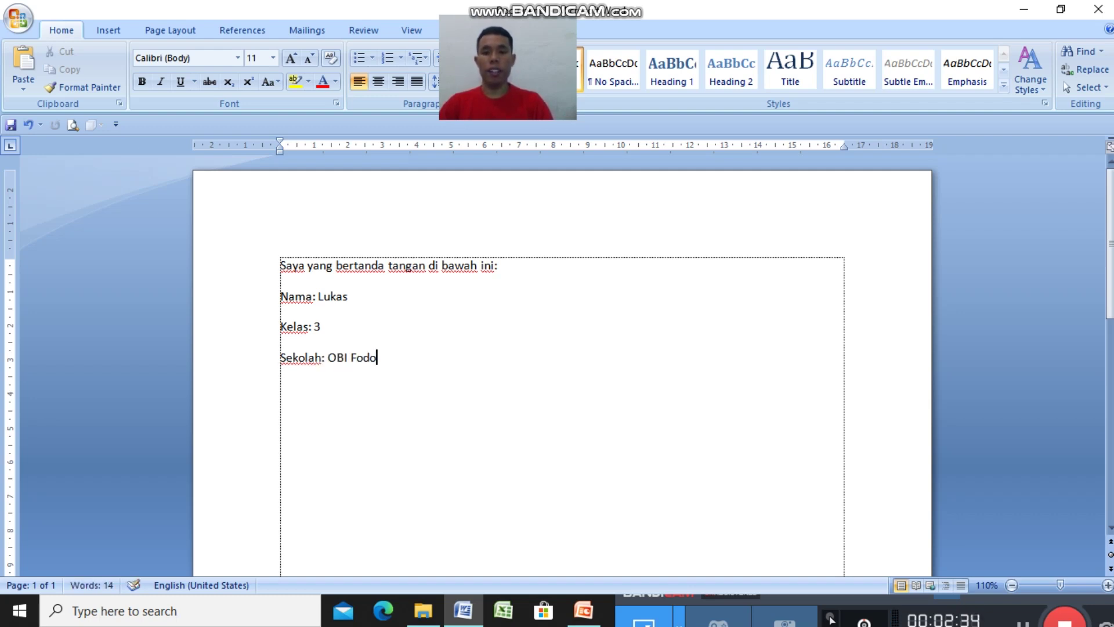
key("Return")
- Type the closing sentence about being under medical care for 3 days
type("men")
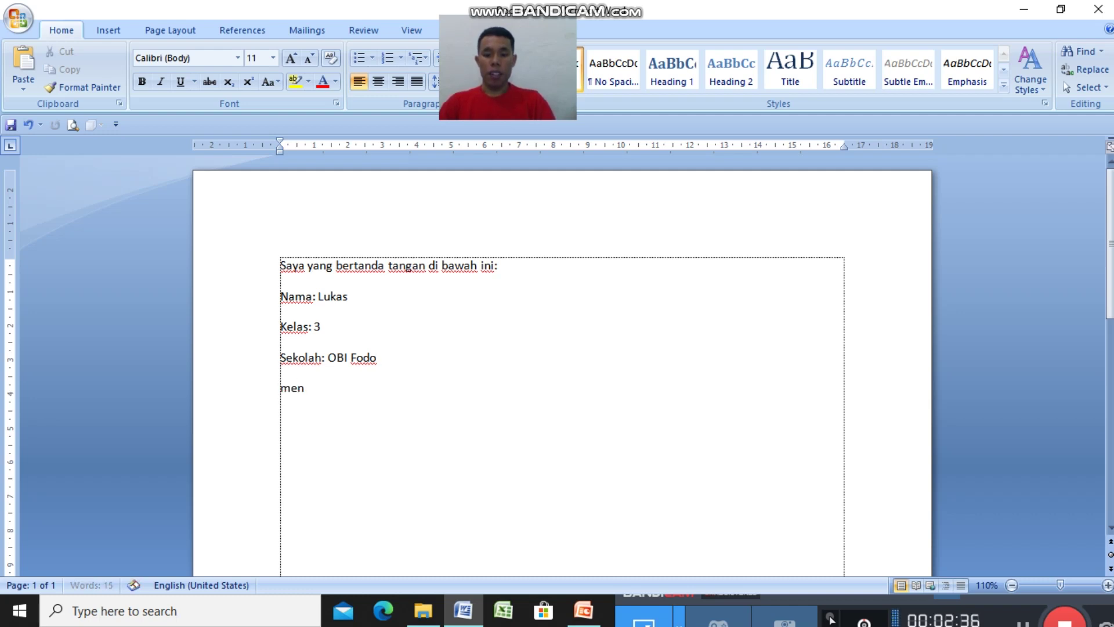
type("Menyatakan ba")
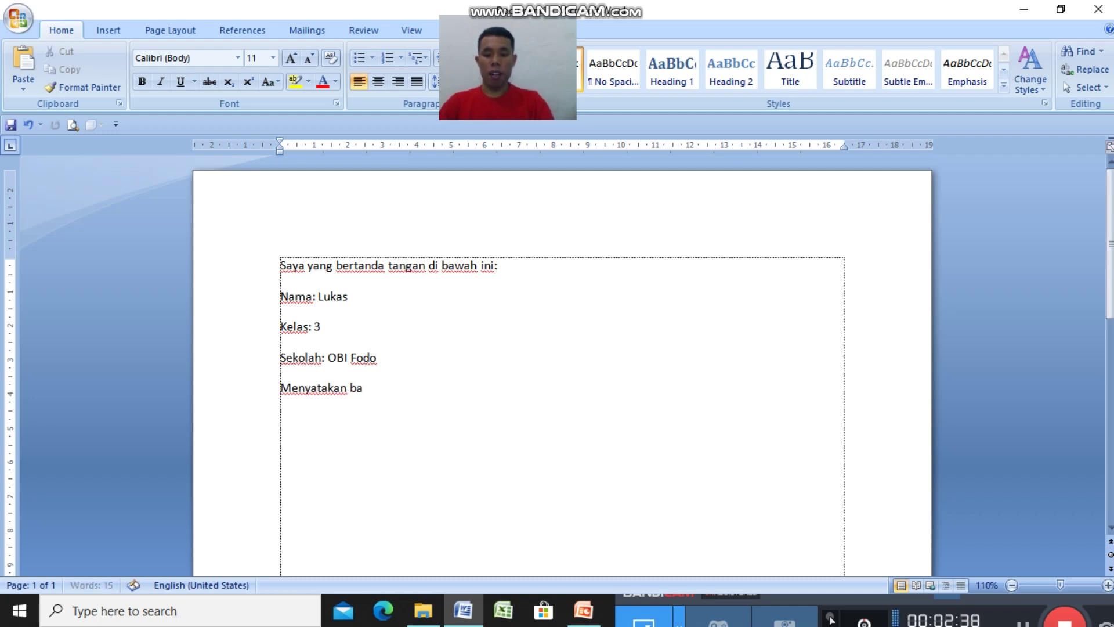
type("hawa")
key("BackSpace")
key("BackSpace")
key("BackSpace")
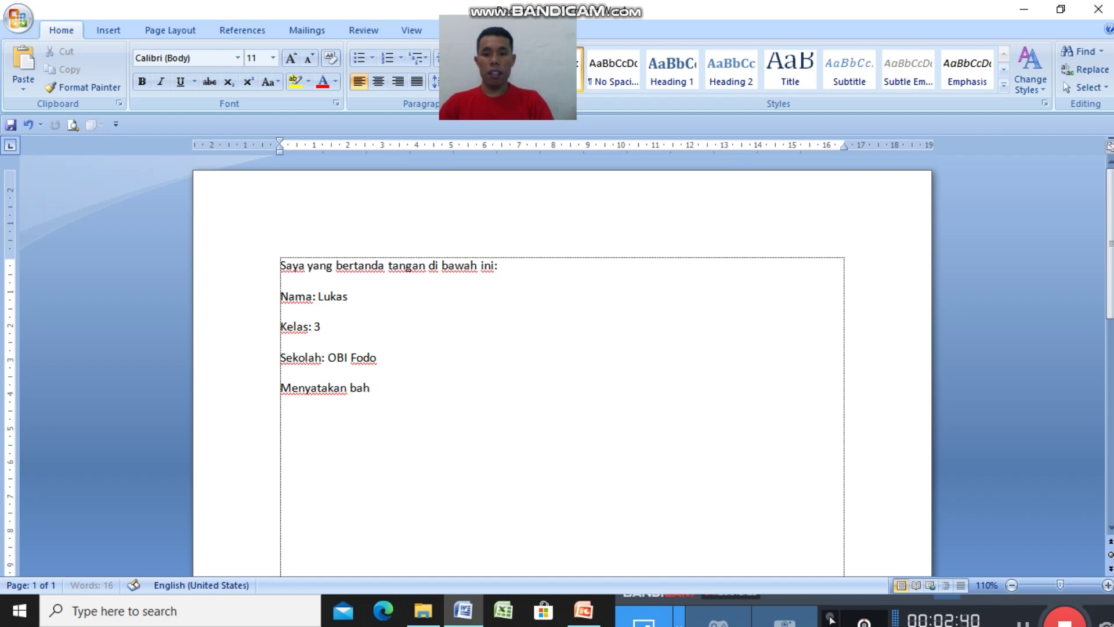
type("wa saya ")
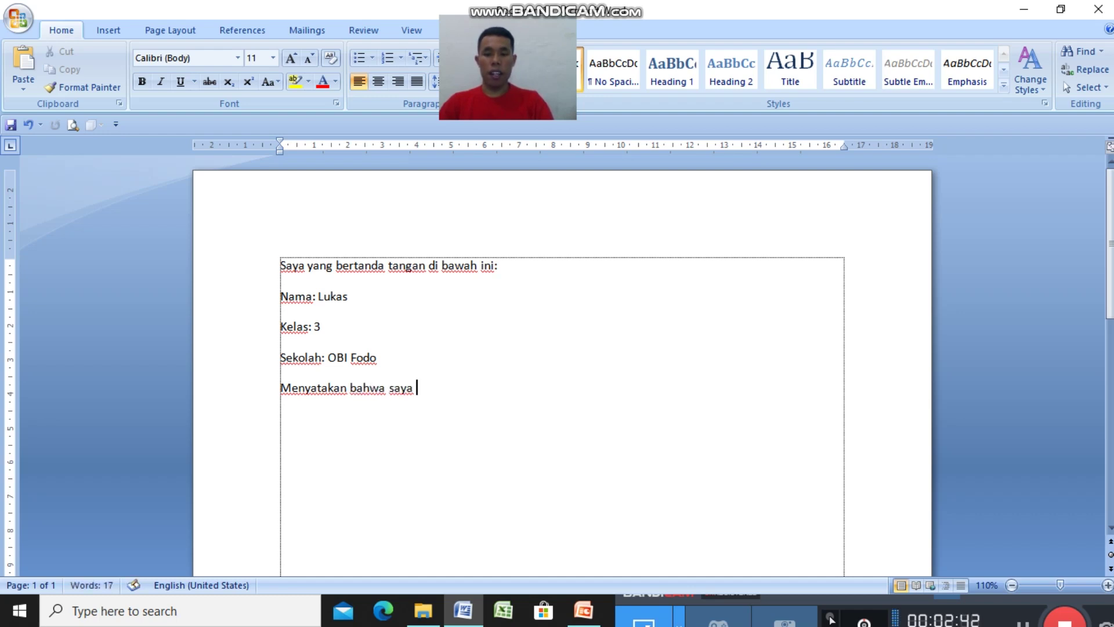
type("sedang ")
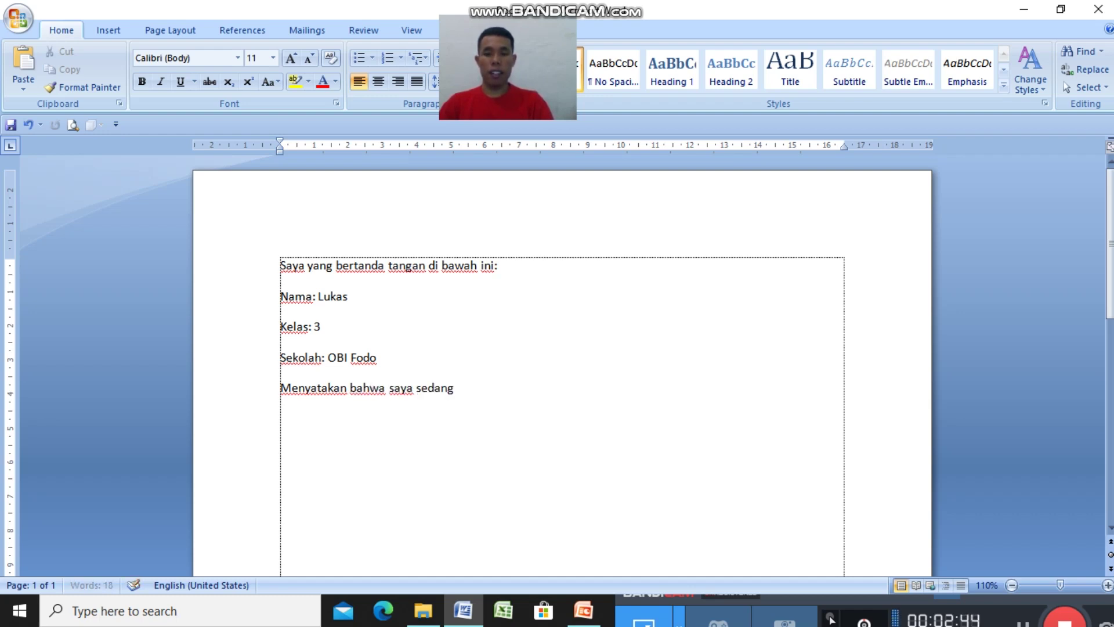
type("dalam pe")
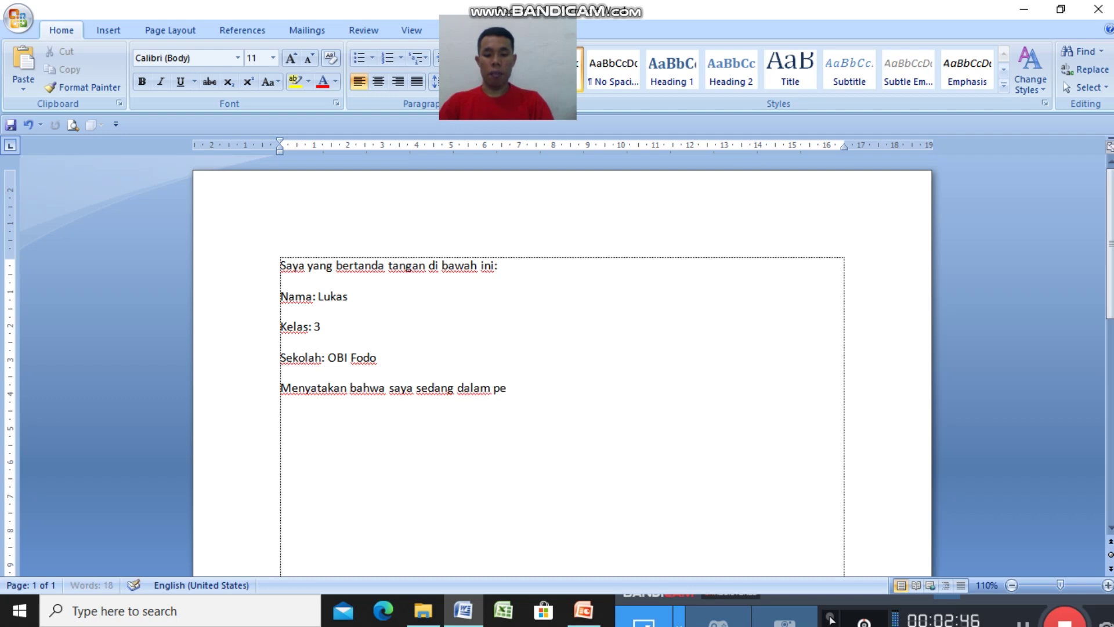
type("rawatan ")
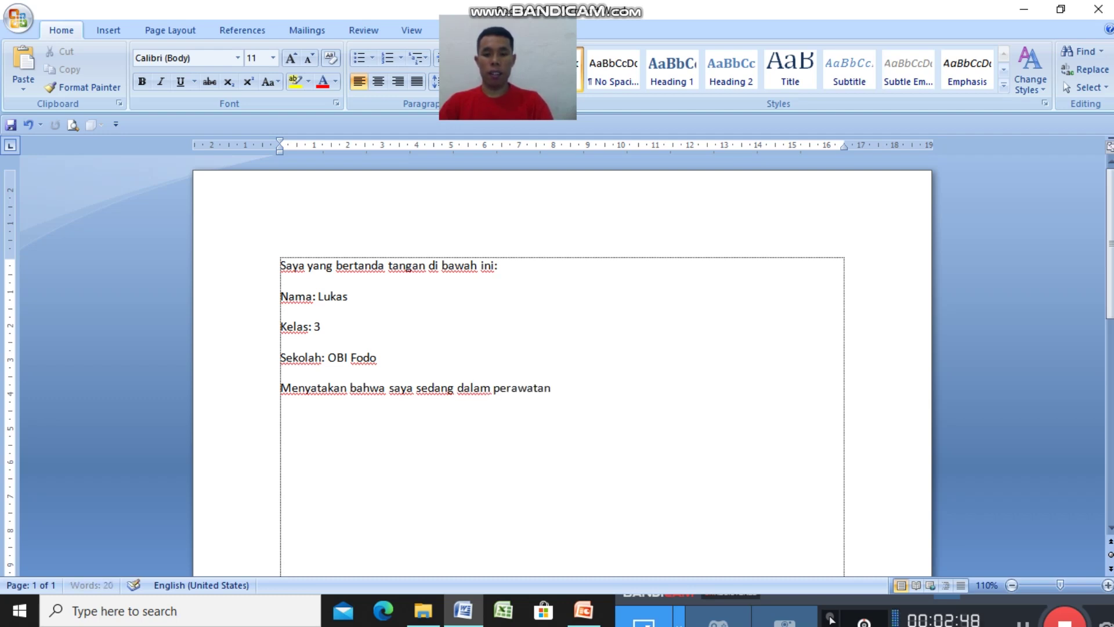
type("medi")
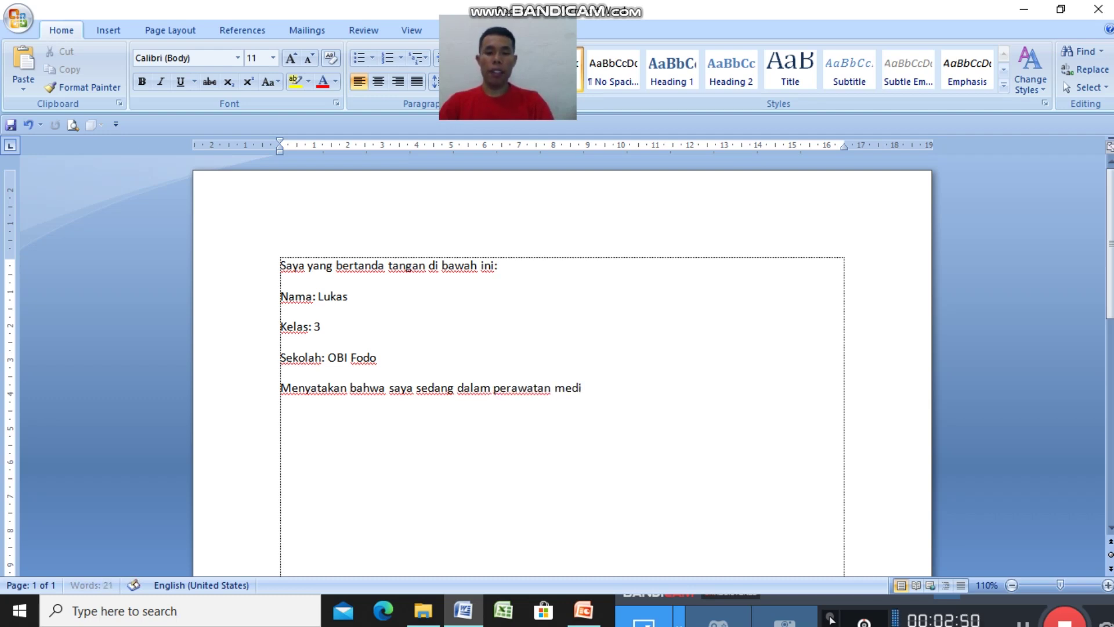
type("s sela")
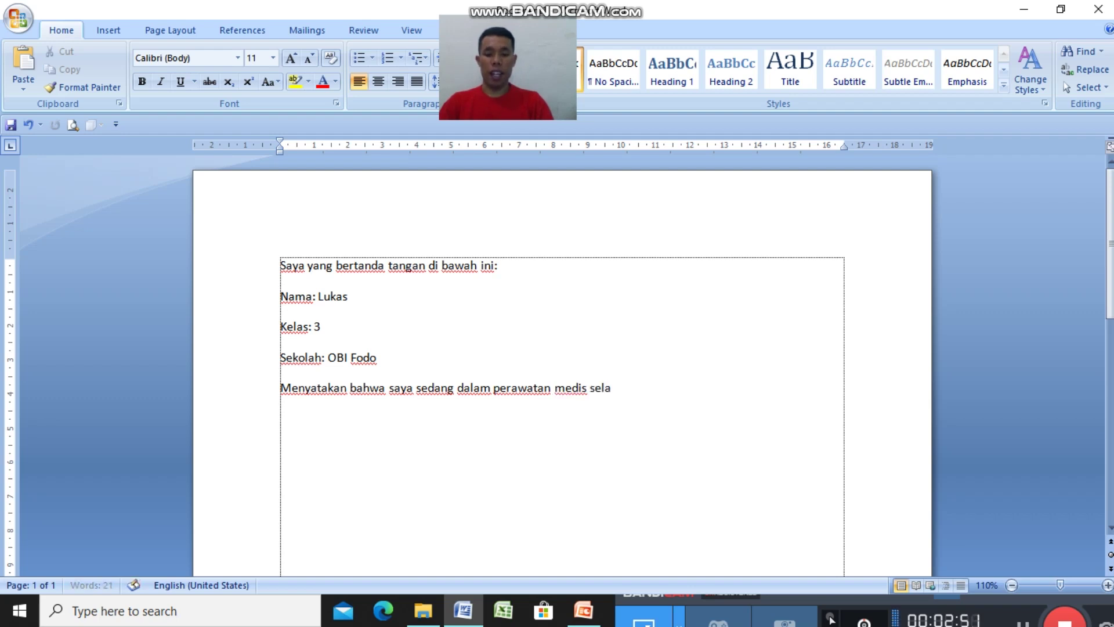
type("ma 3 ha")
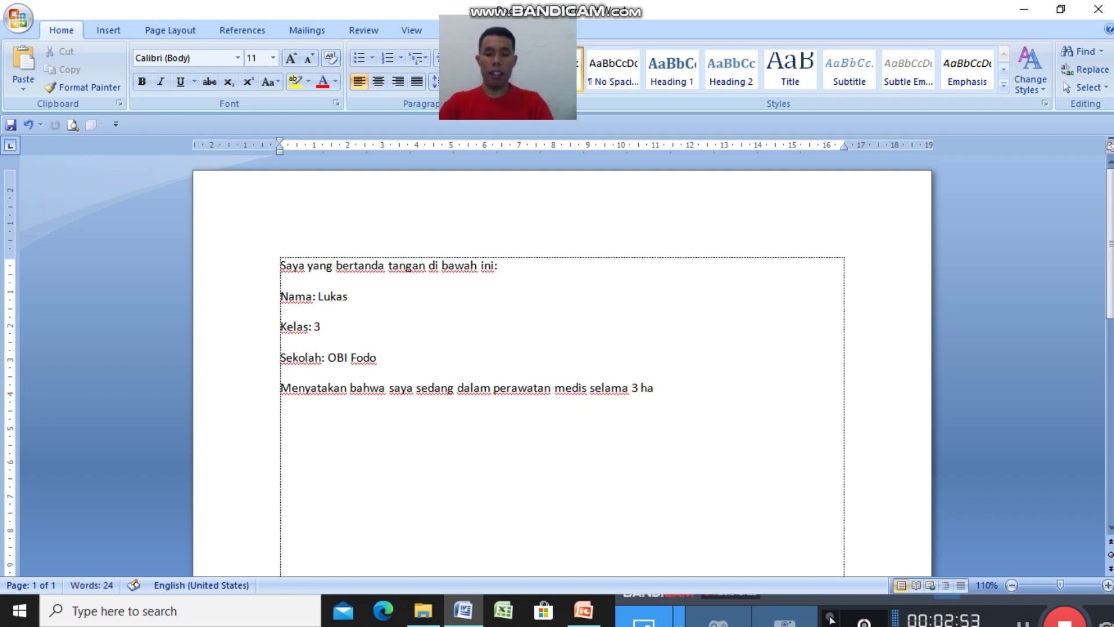
type("ri.")
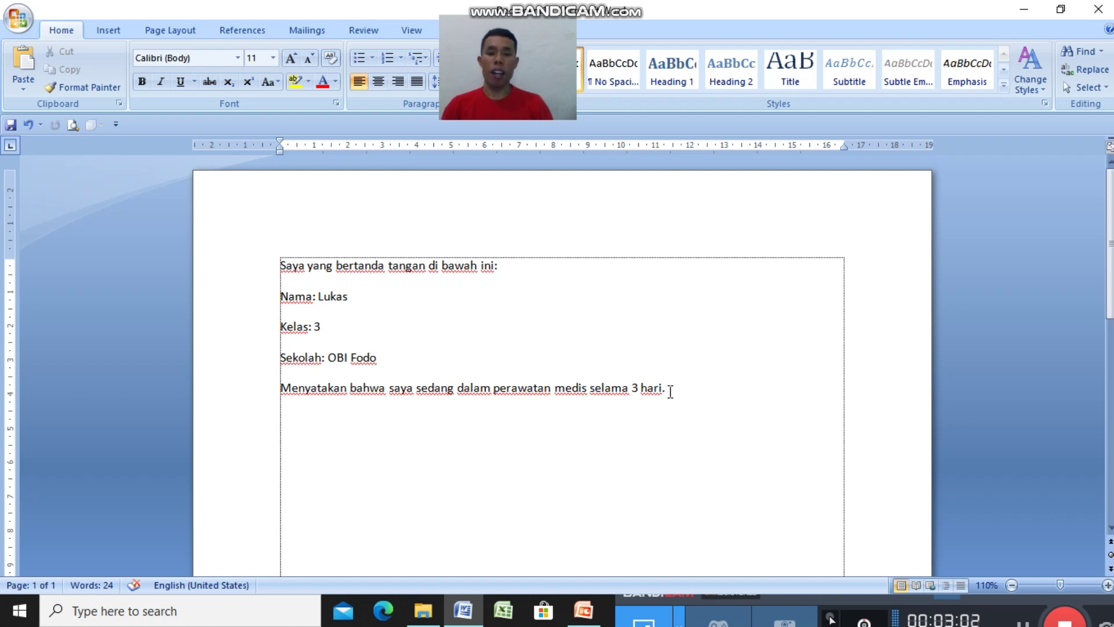
- Resize the selected statement text through 14 and 17 to a final 18 pt
mouse_move(672, 392)
left_mouse_down()
mouse_move(412, 326)
mouse_move(301, 279)
left_mouse_up()
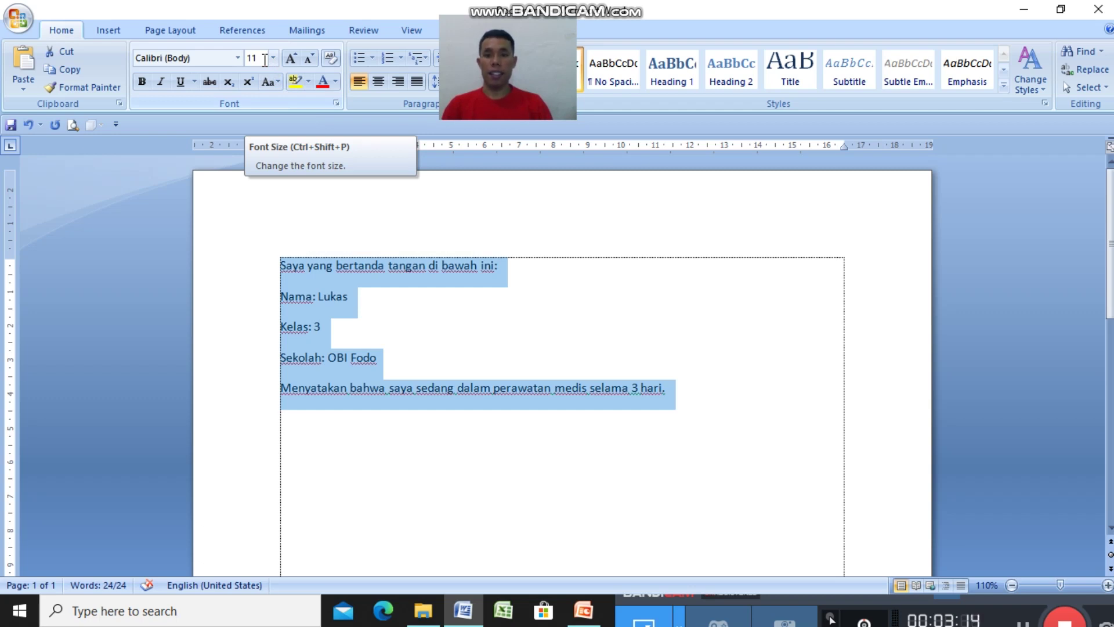
left_click(264, 60)
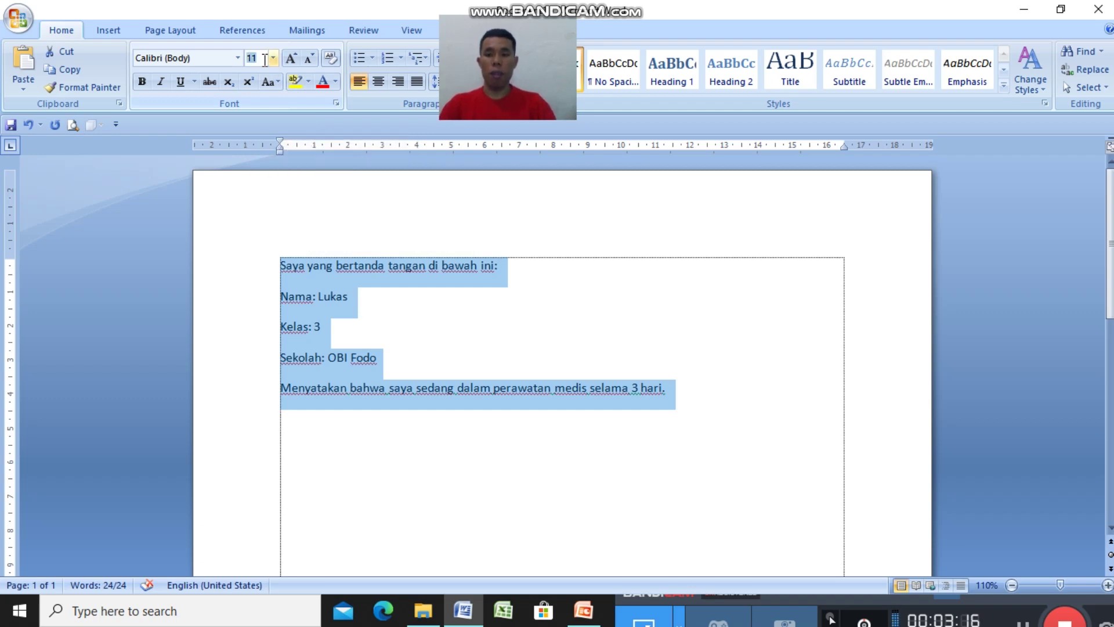
type("14")
key("Return")
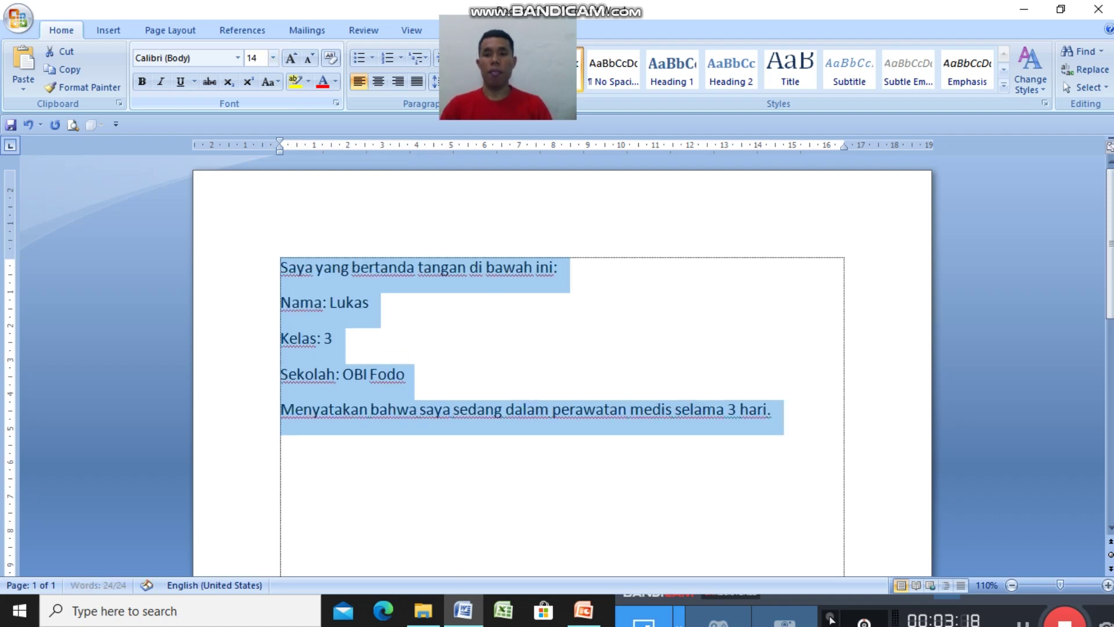
left_click(268, 58)
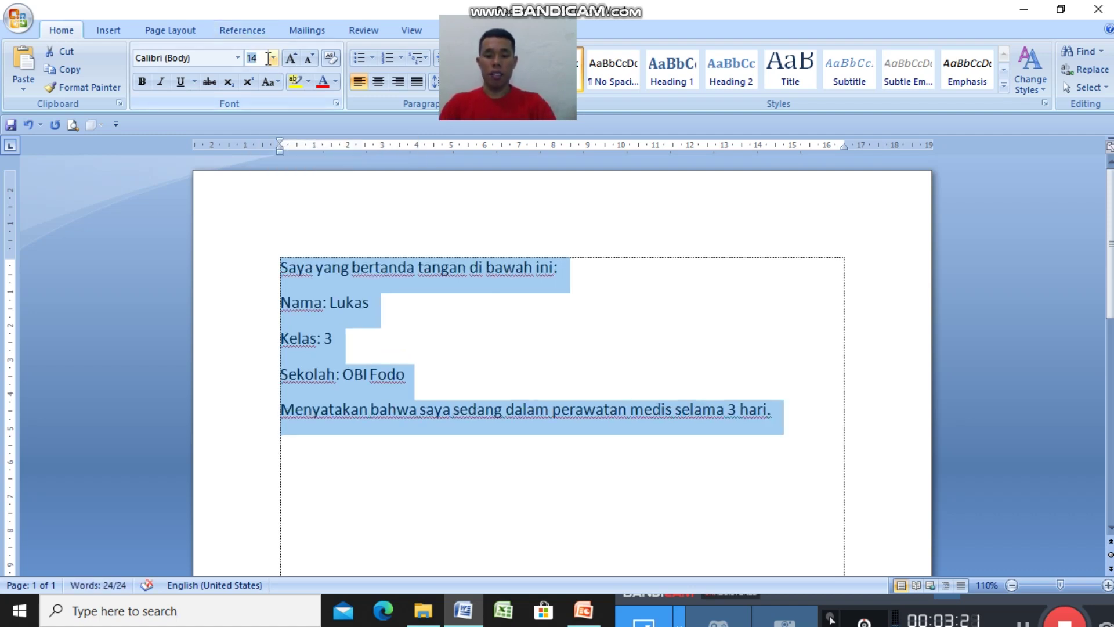
type("7")
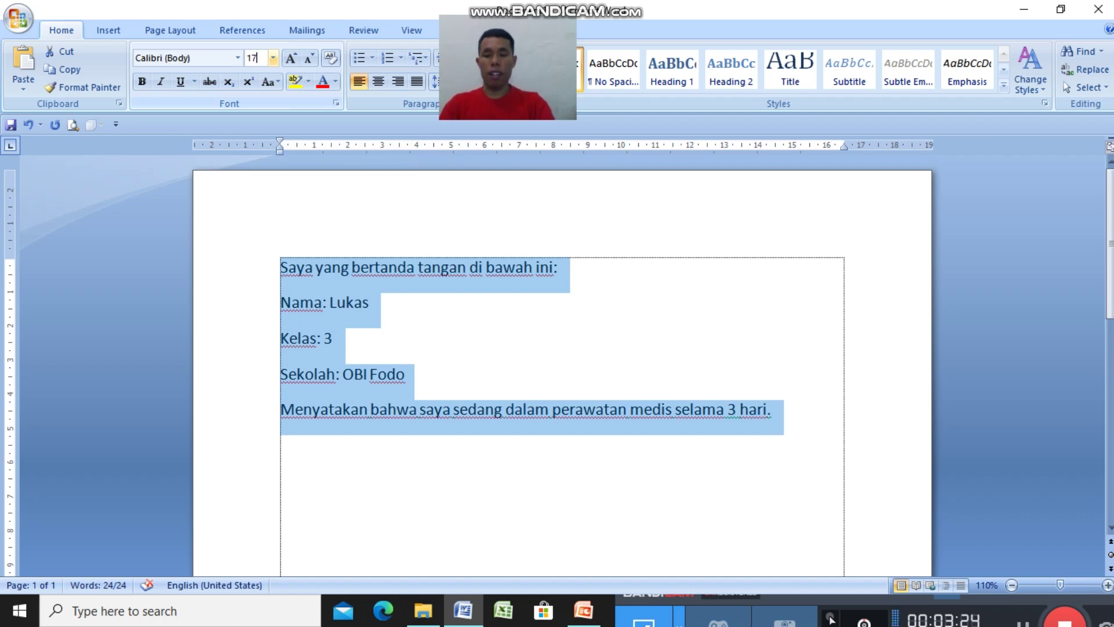
key("Return")
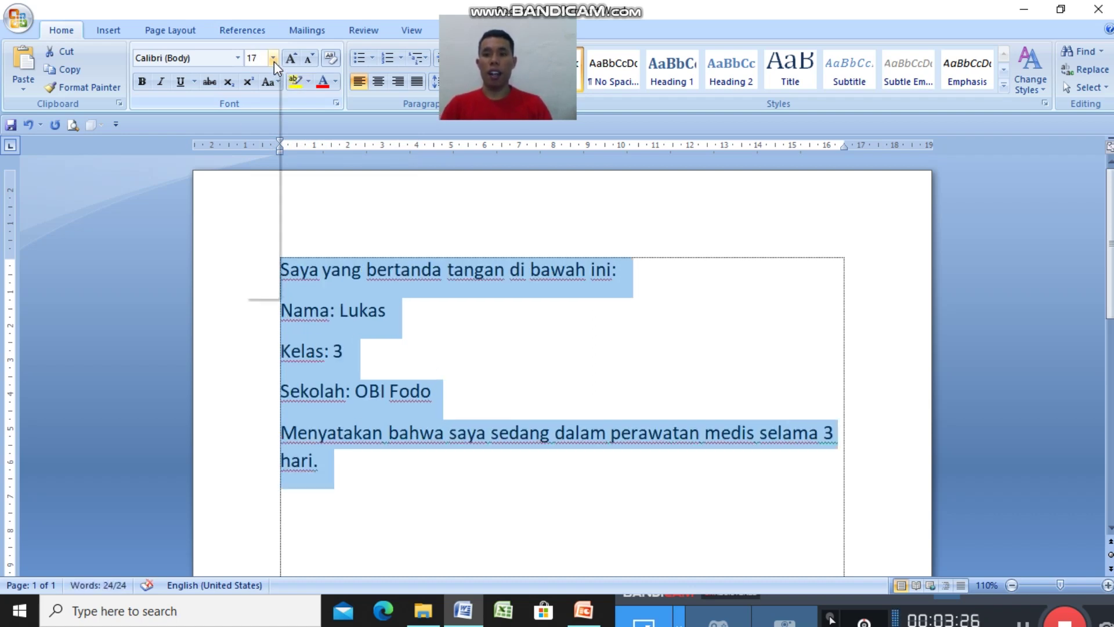
left_click(274, 58)
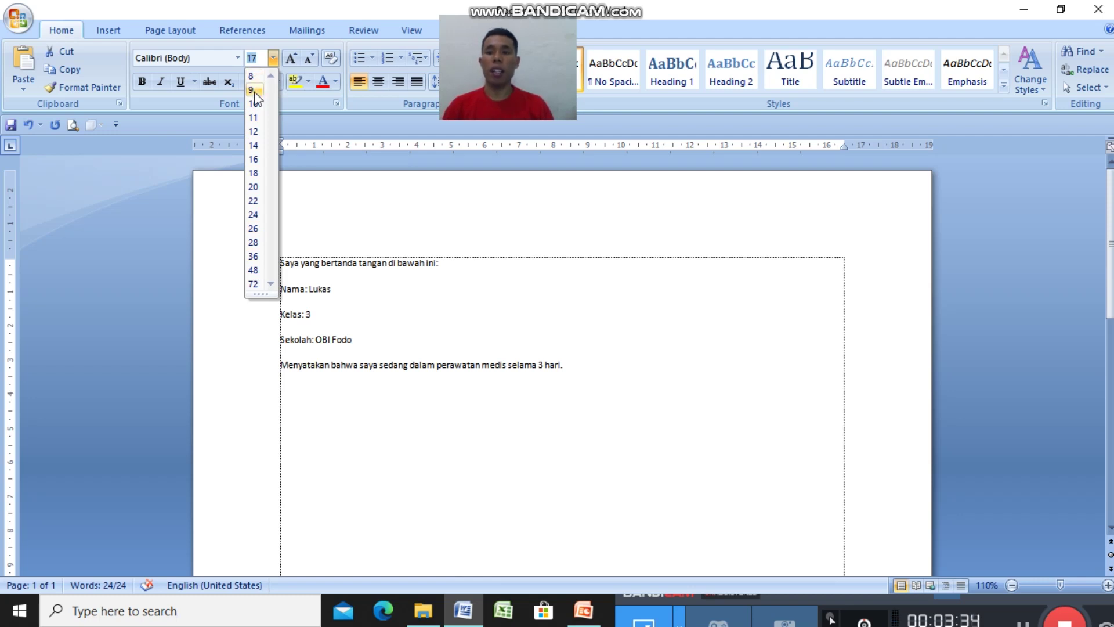
left_click(253, 173)
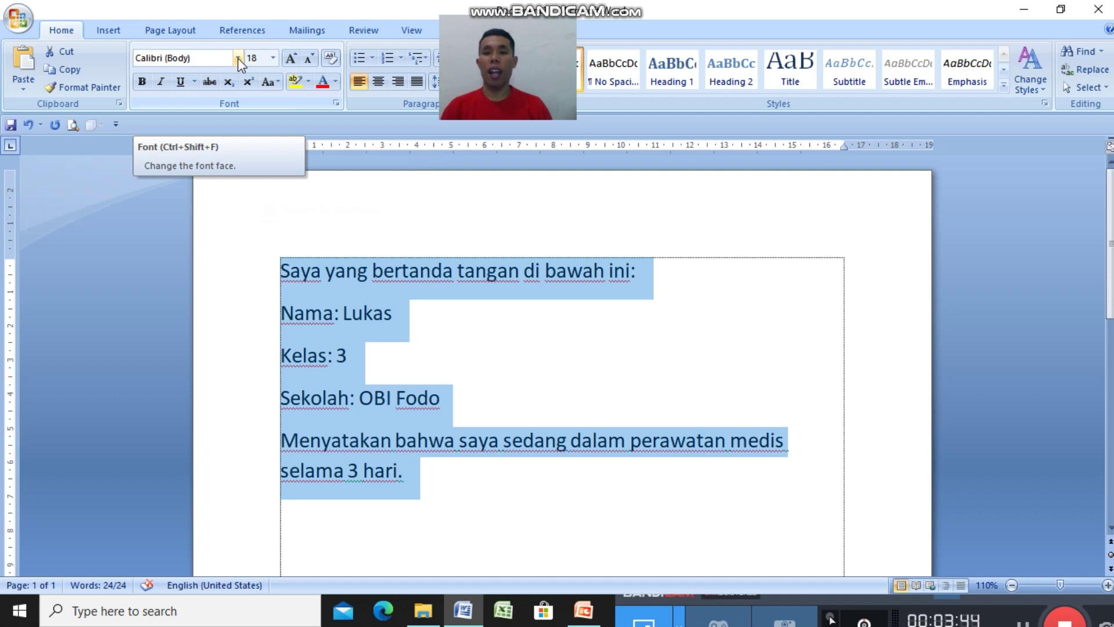
- Replace the Calibri (Body) font with Comic Sans MS for the statement text
left_click(207, 58)
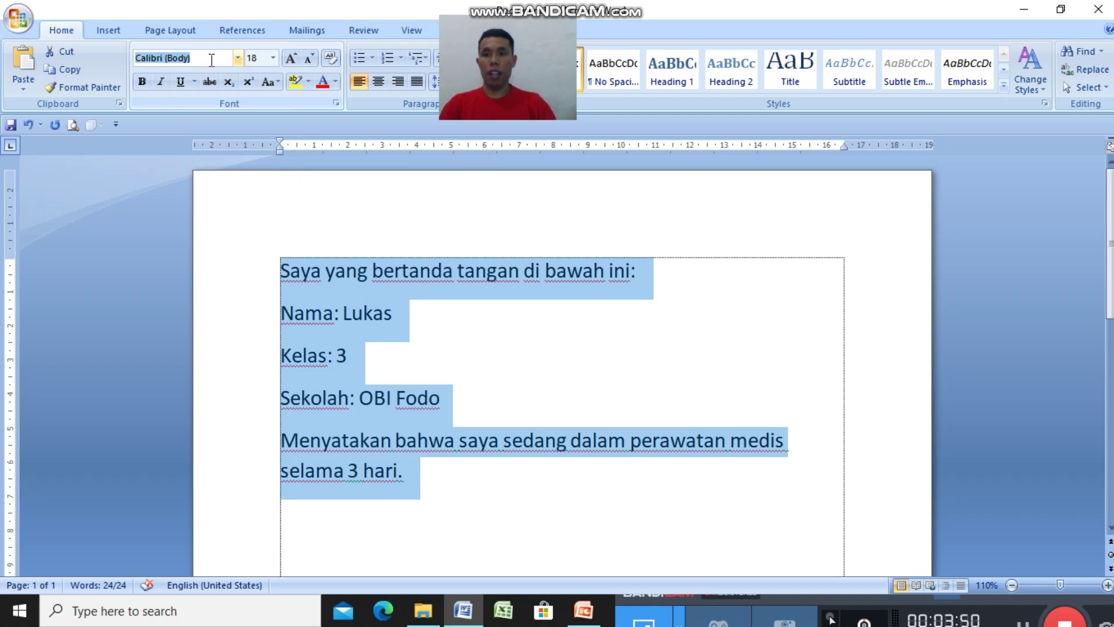
key("BackSpace")
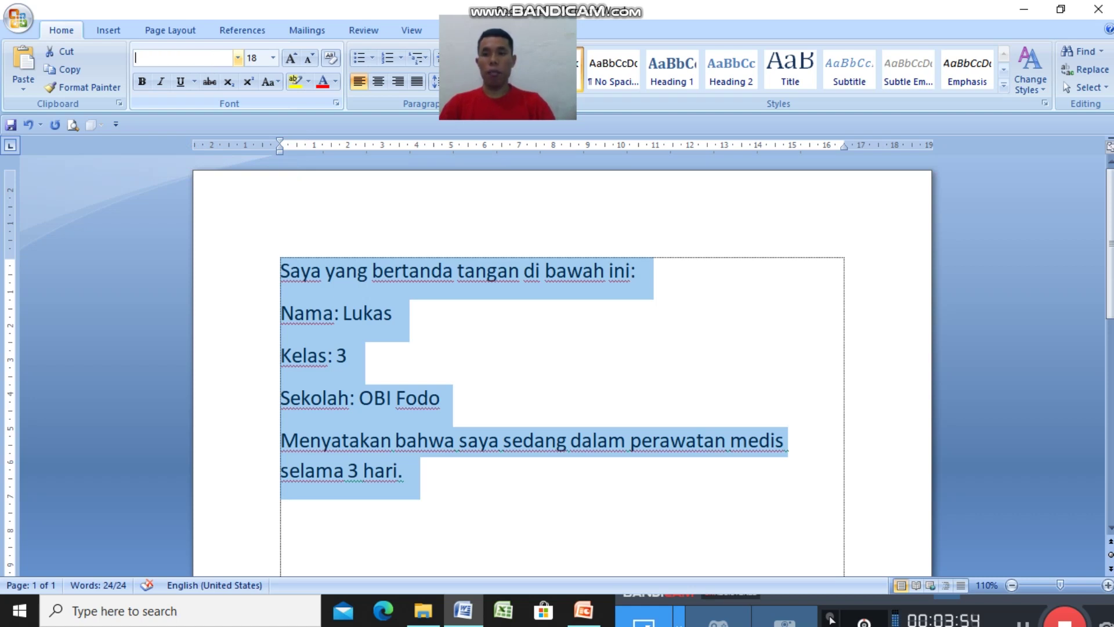
type("Comic Sans MS")
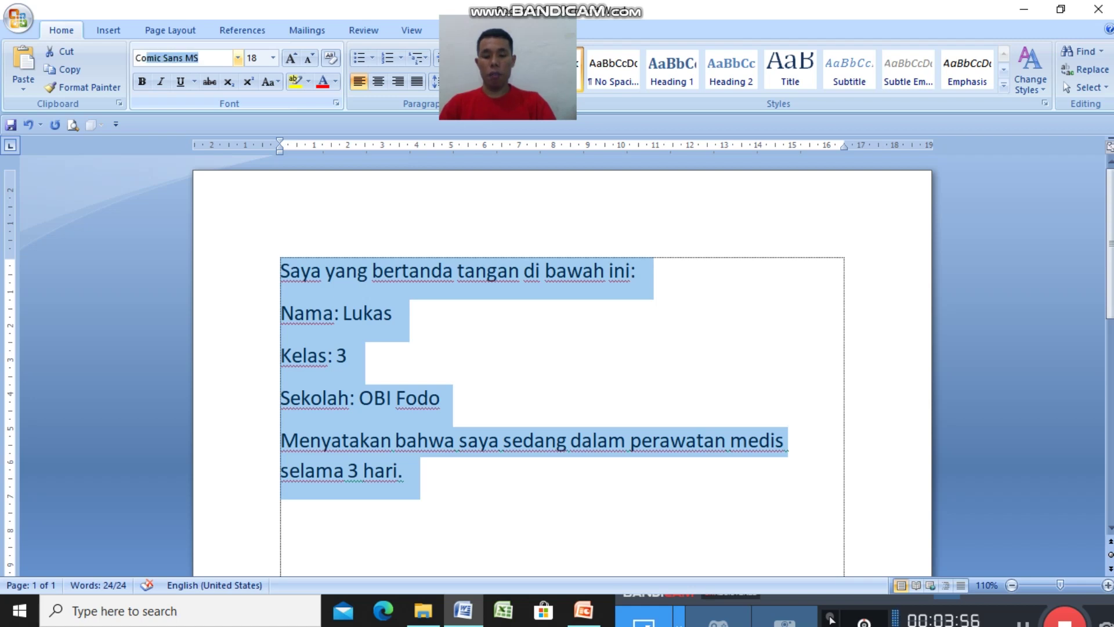
key("Return")
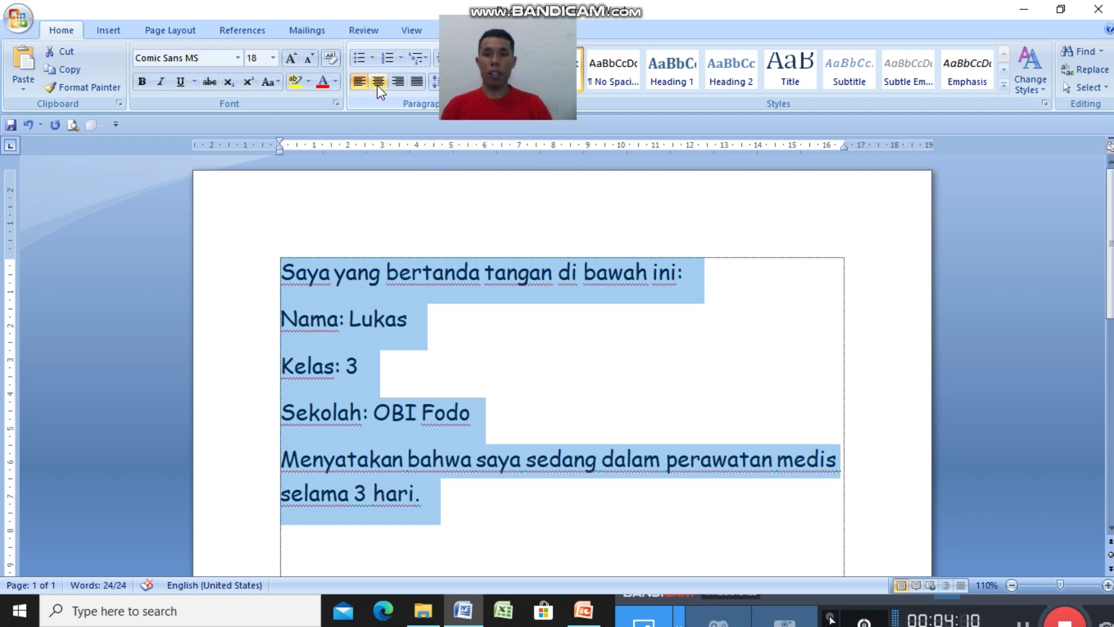
- Try centred and right alignment on the statement, then set it to Justify
left_click(378, 85)
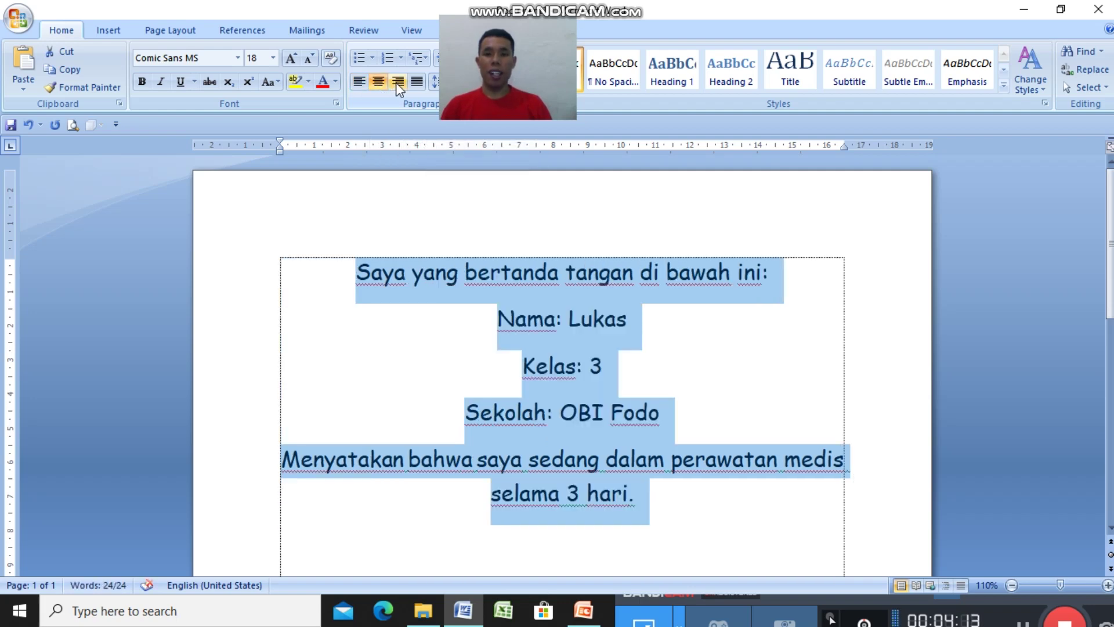
left_click(396, 82)
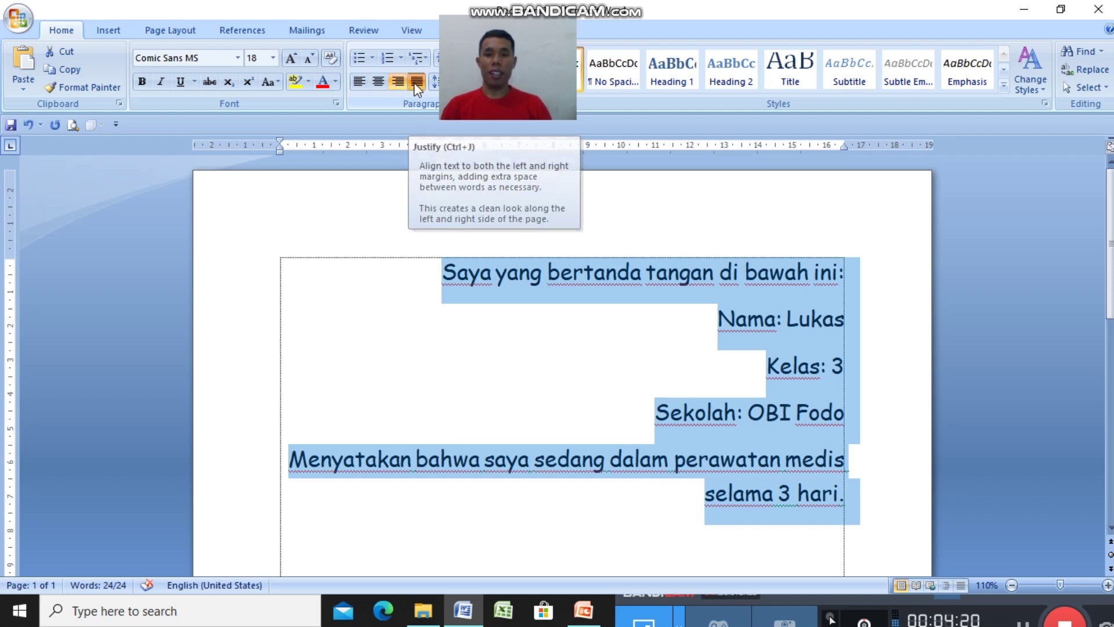
left_click(414, 82)
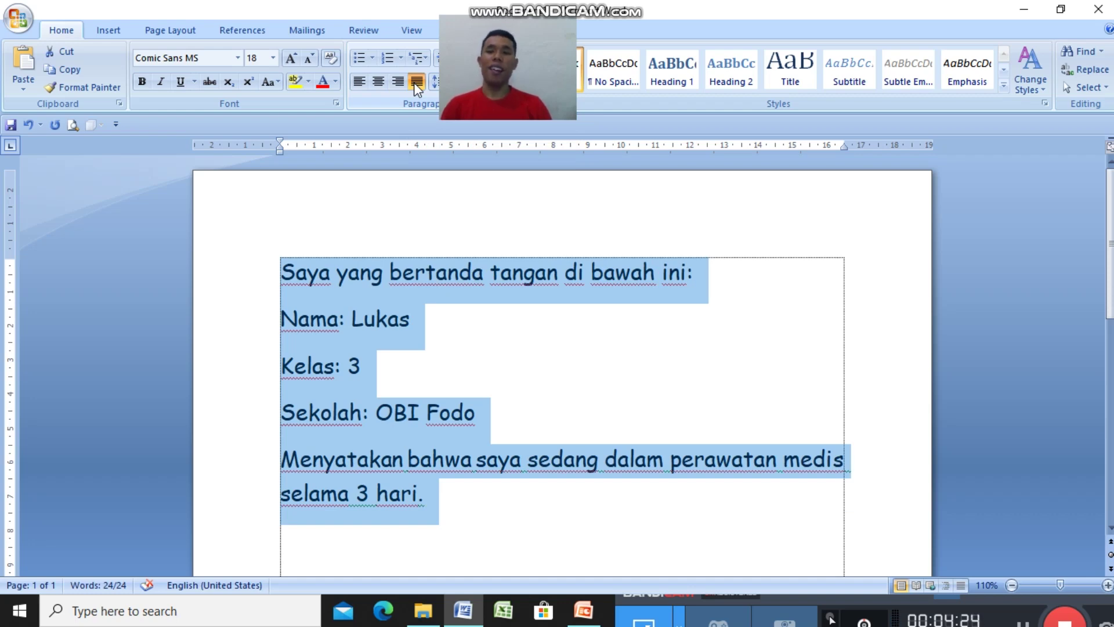
- Apply bold, italic and underline to the statement text, then deselect it
left_click(142, 85)
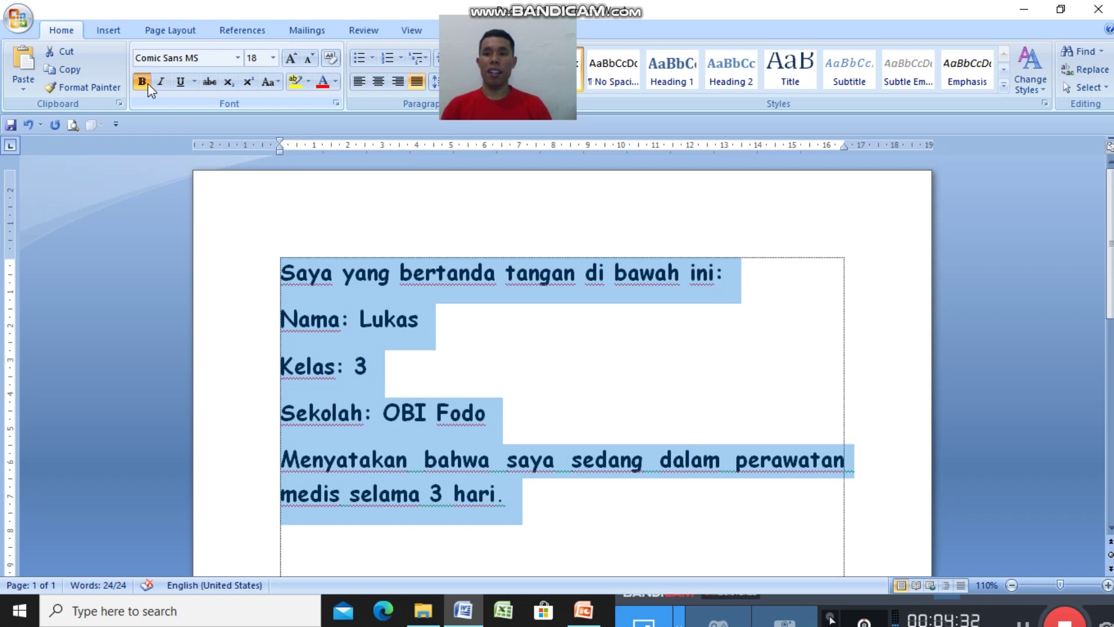
left_click(163, 81)
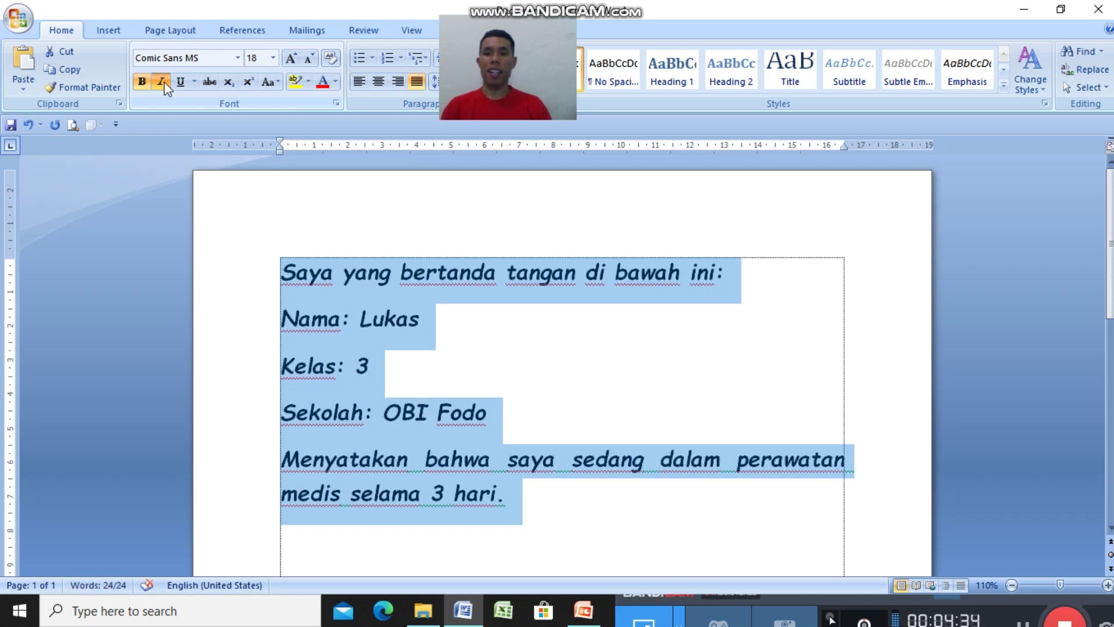
left_click(180, 82)
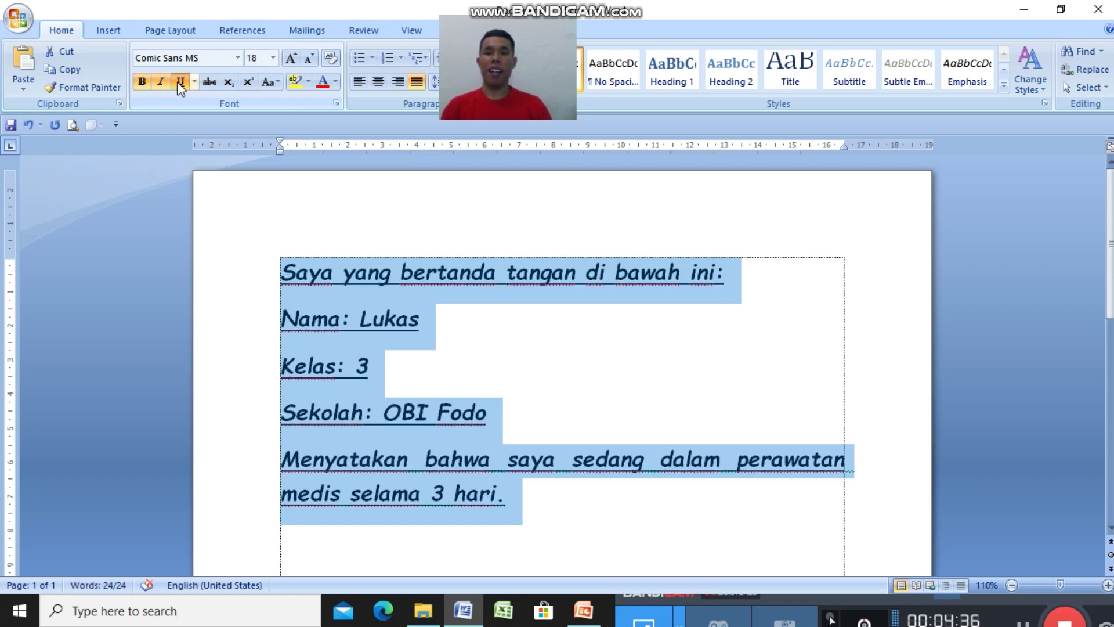
left_click(281, 222)
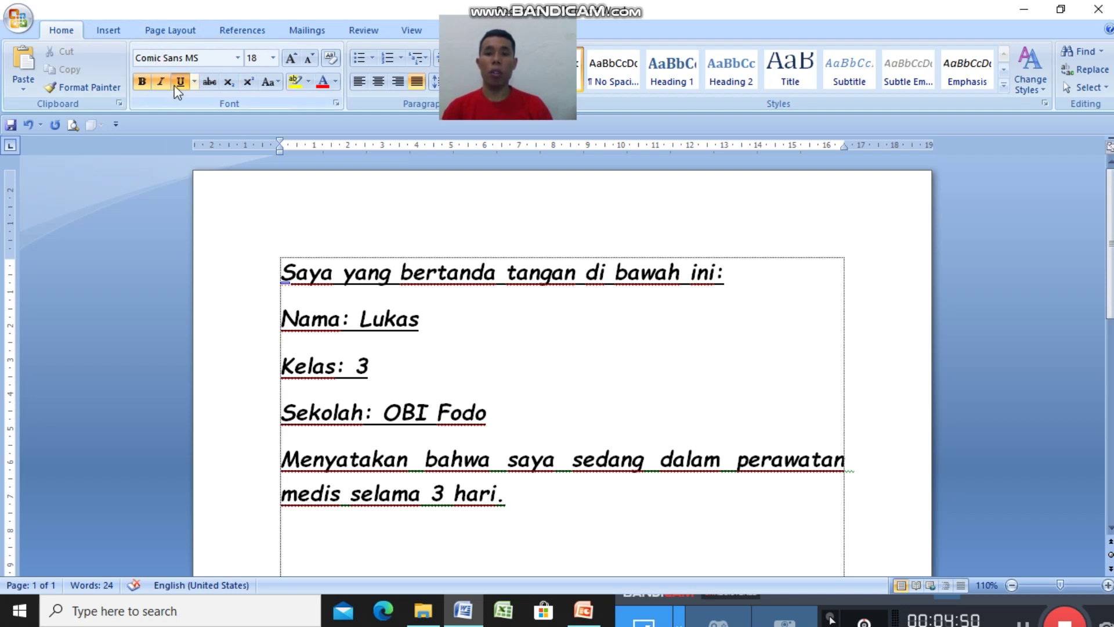
- On the Insert tab, open the Insert Picture dialog and cancel it without inserting
left_click(110, 30)
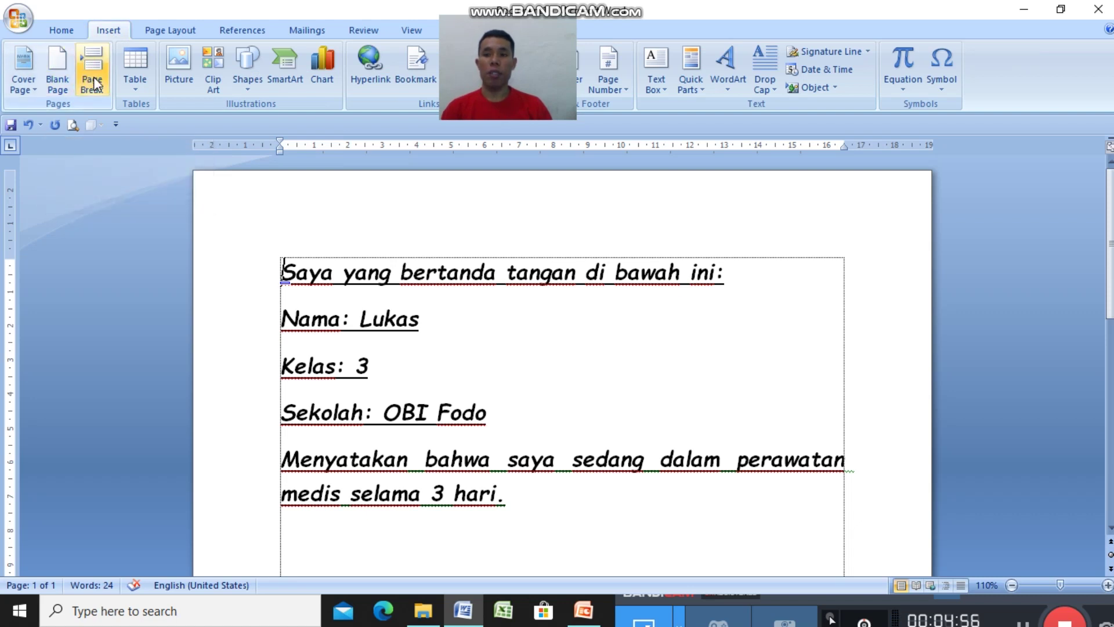
left_click(143, 75)
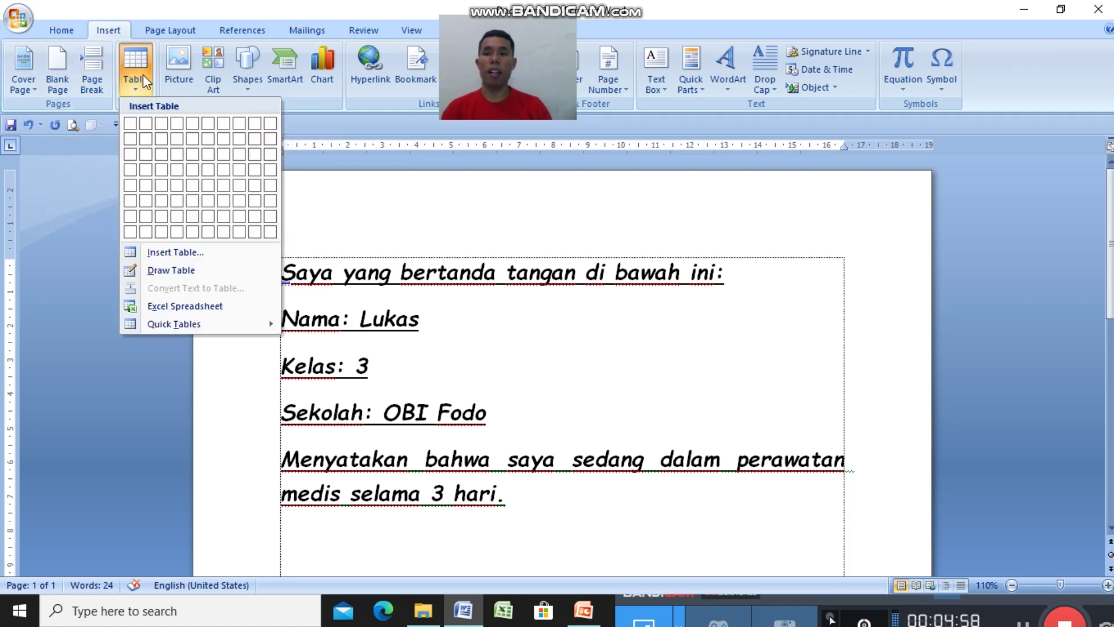
left_click(181, 71)
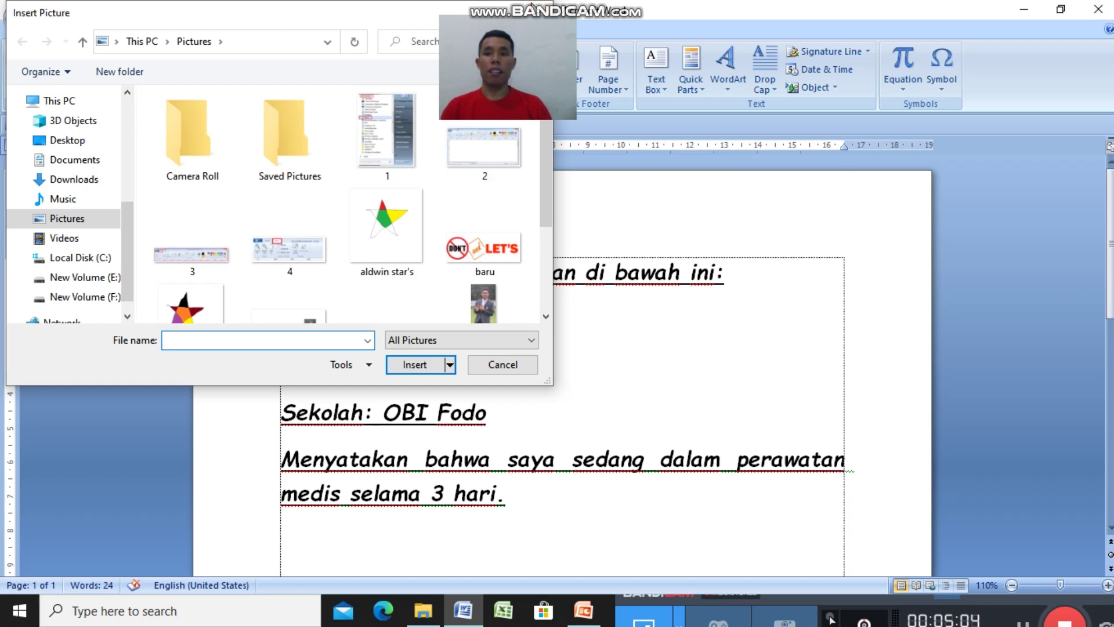
key("Escape")
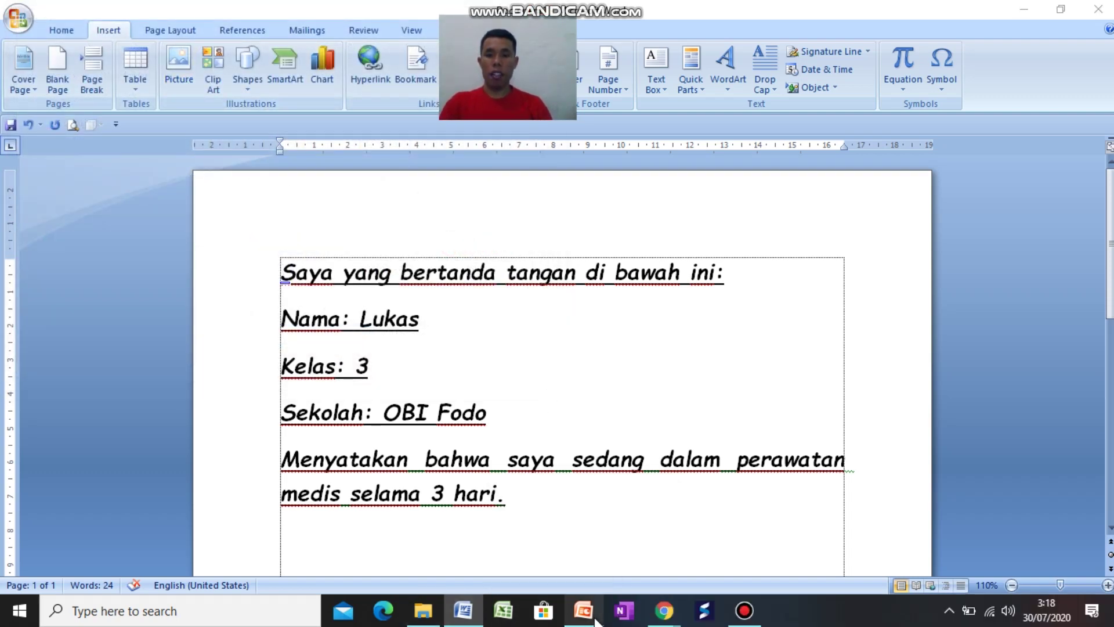
- In Chrome's Google Images results, copy the Microsoft Word 2016 logo and return to Word
key("alt+Tab")
key("Tab")
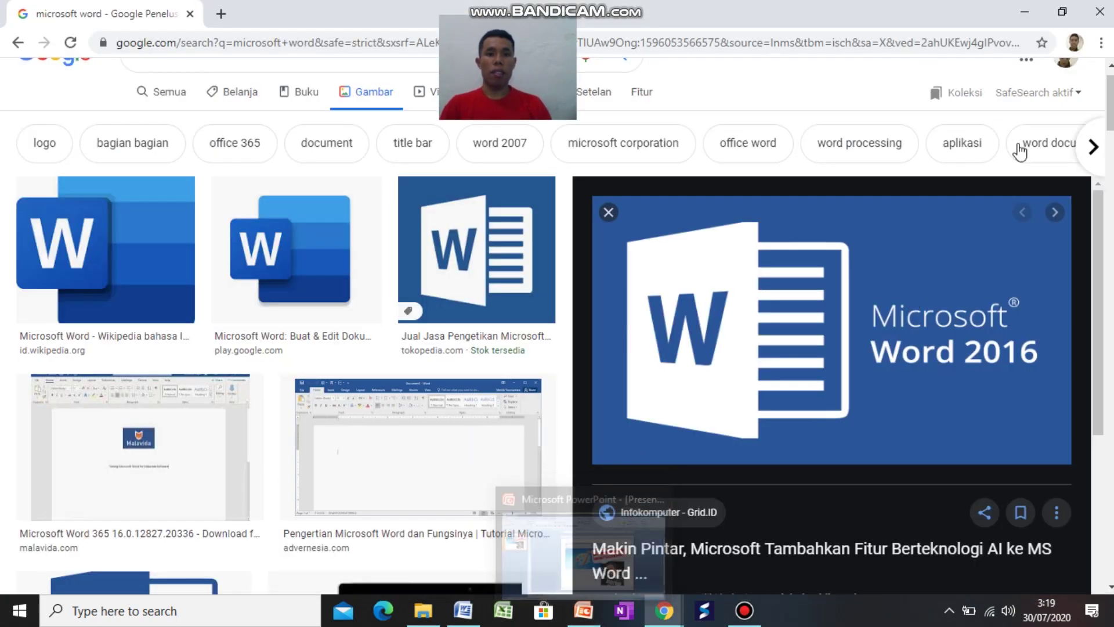
mouse_move(831, 320)
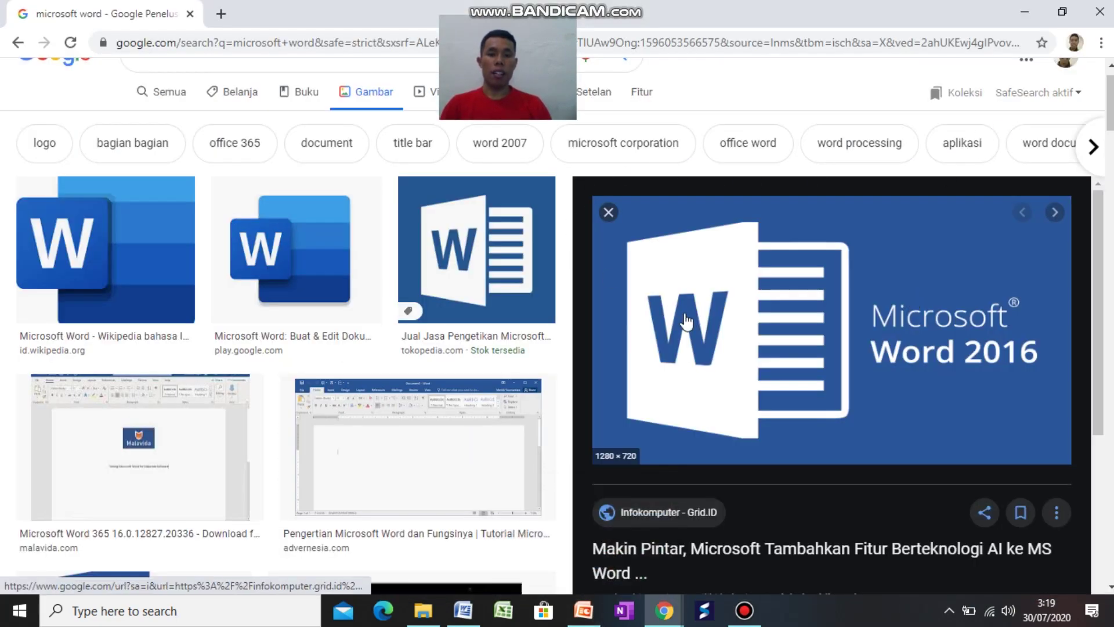
right_click(684, 314)
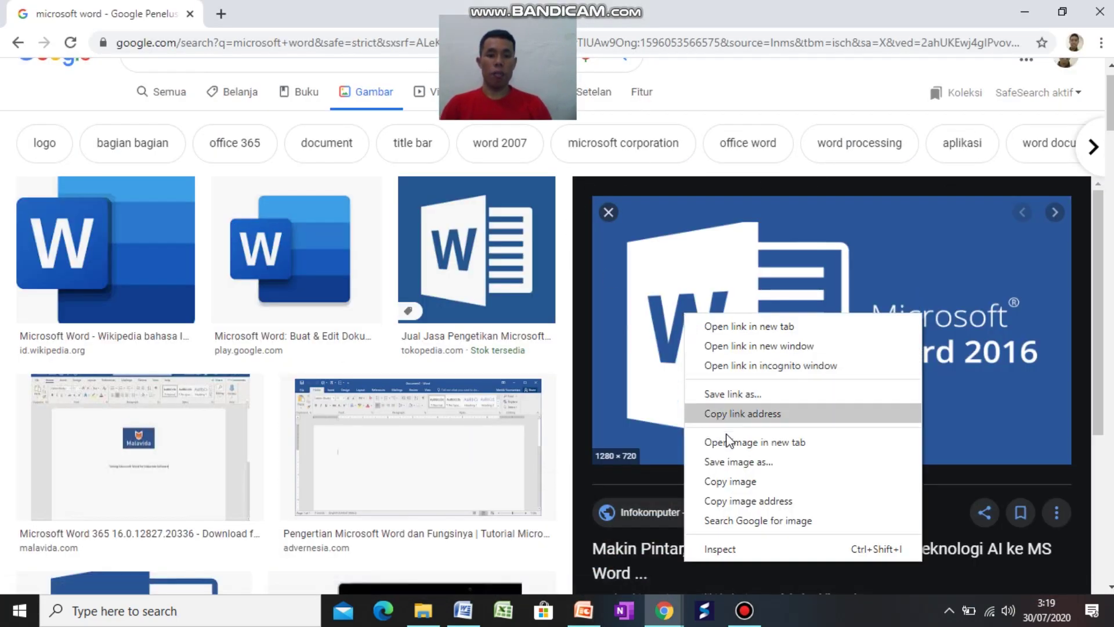
left_click(732, 481)
key("alt+Tab")
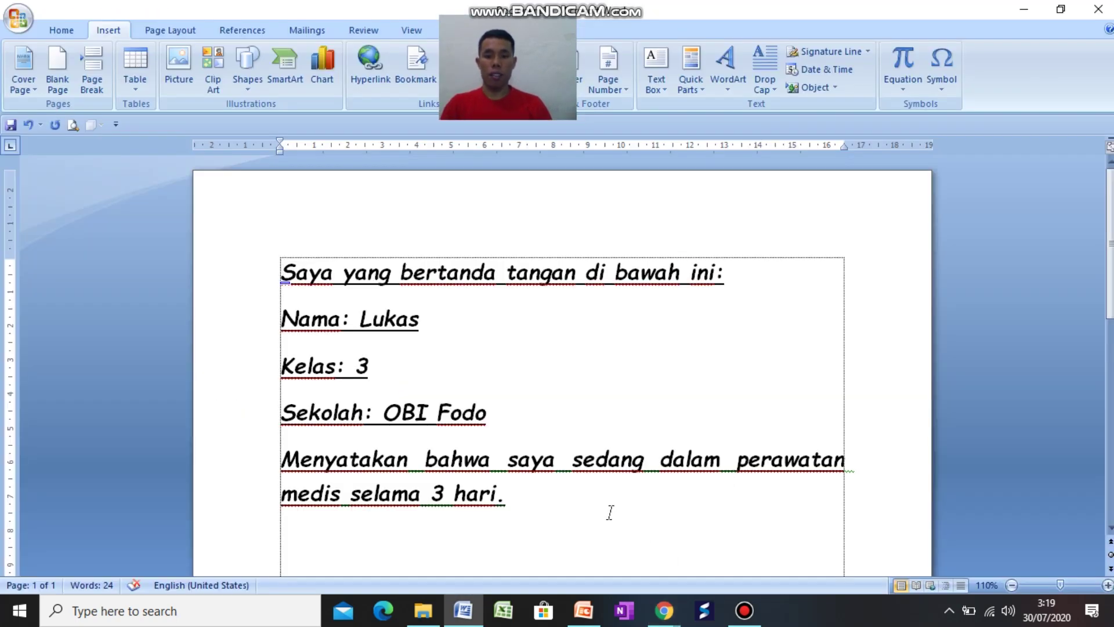
left_click(610, 511)
key("Return")
scroll(610, 512, "down", 3)
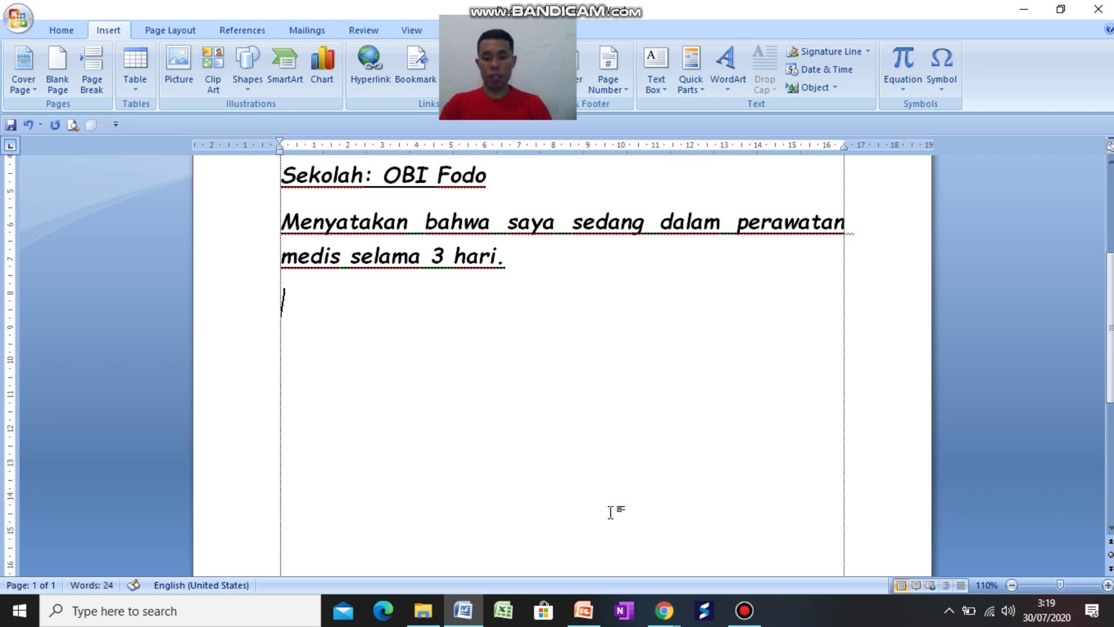
key("ctrl+v")
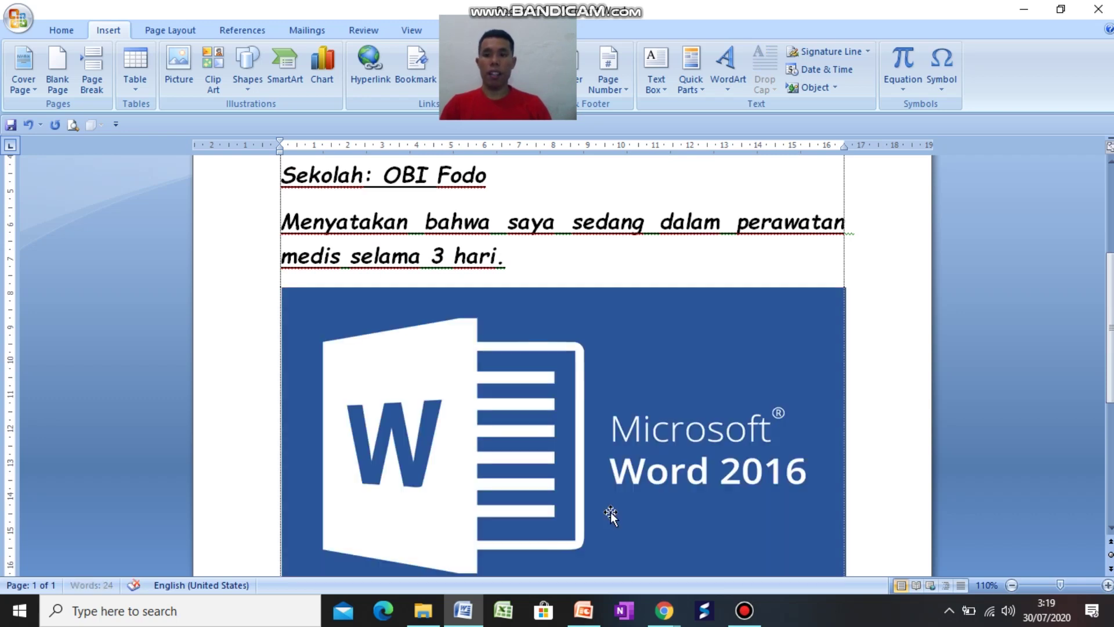
left_click(546, 405)
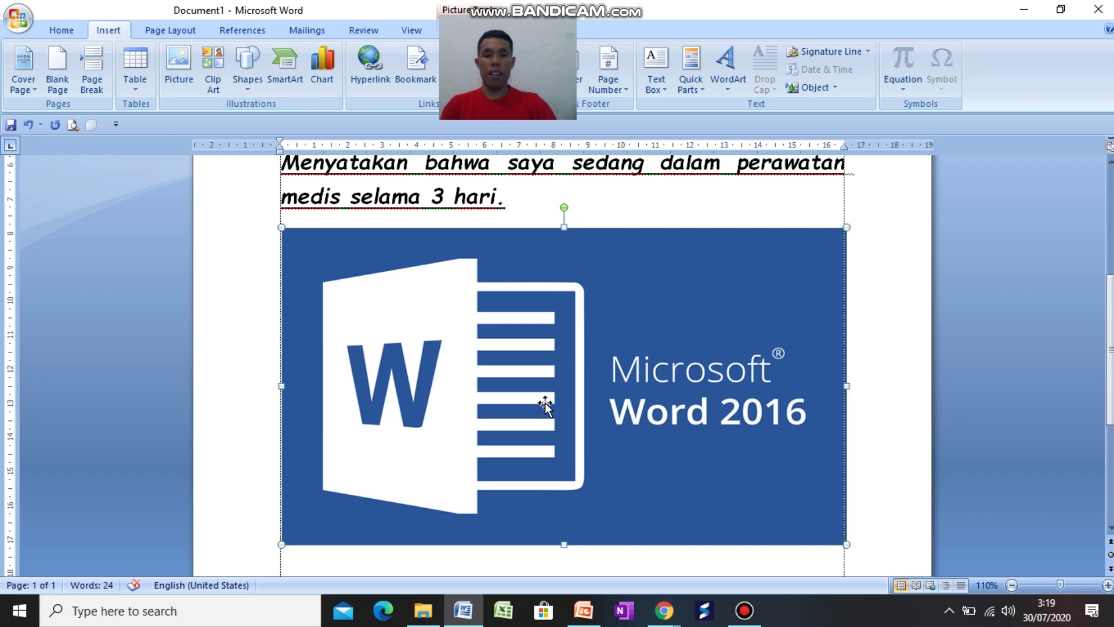
key("Delete")
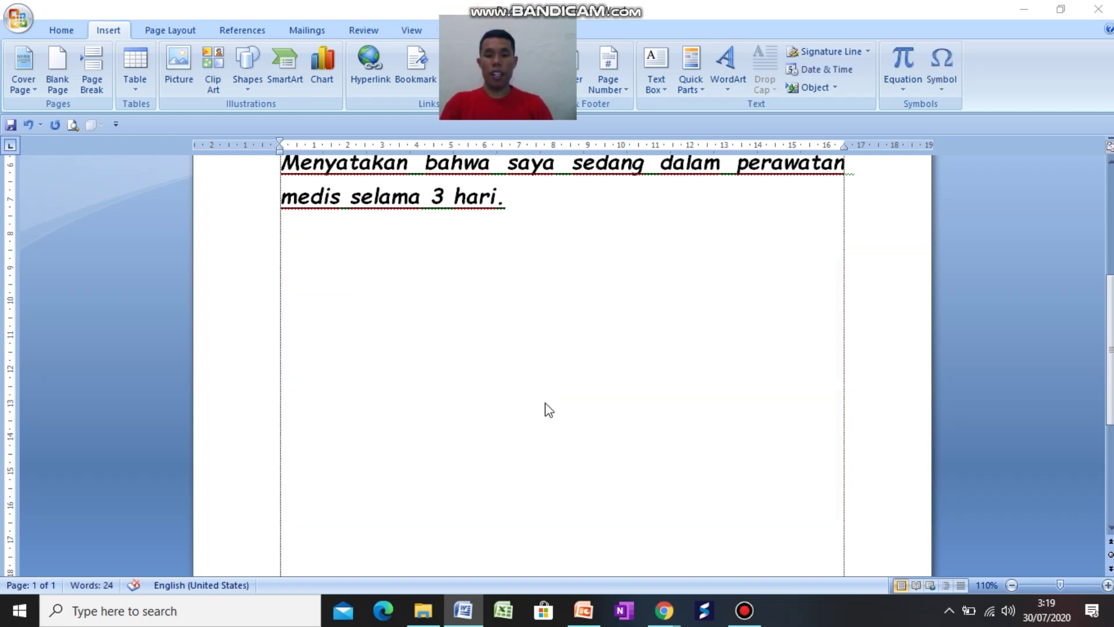
key("alt+Tab")
- Copy the Word 2016 preview image in Chrome again and switch back to Word
right_click(758, 253)
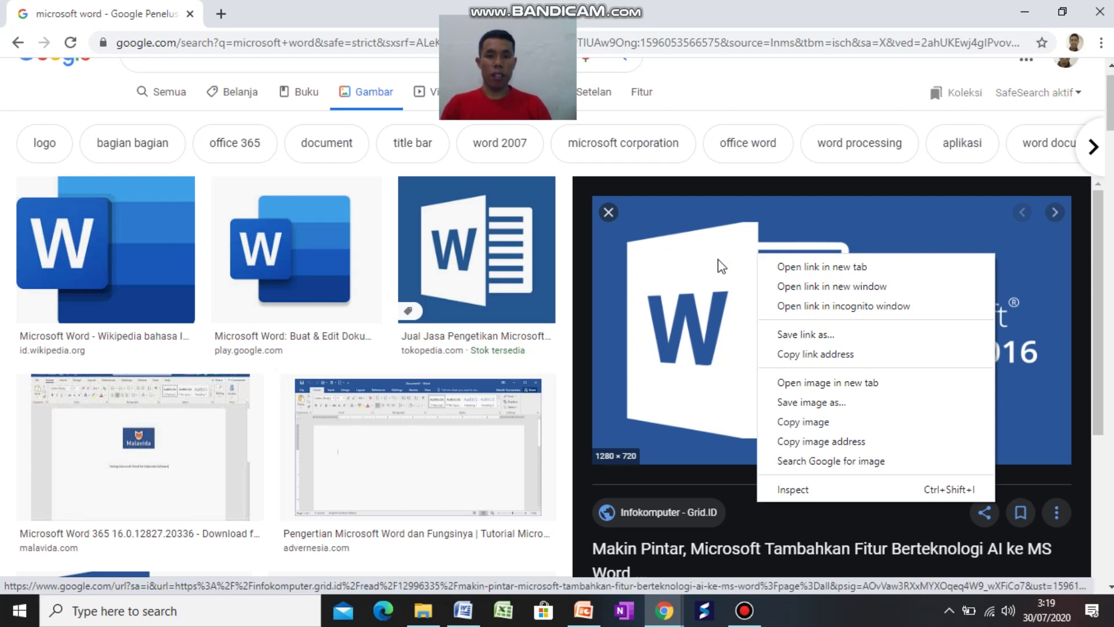
left_click(785, 422)
key("alt+Tab")
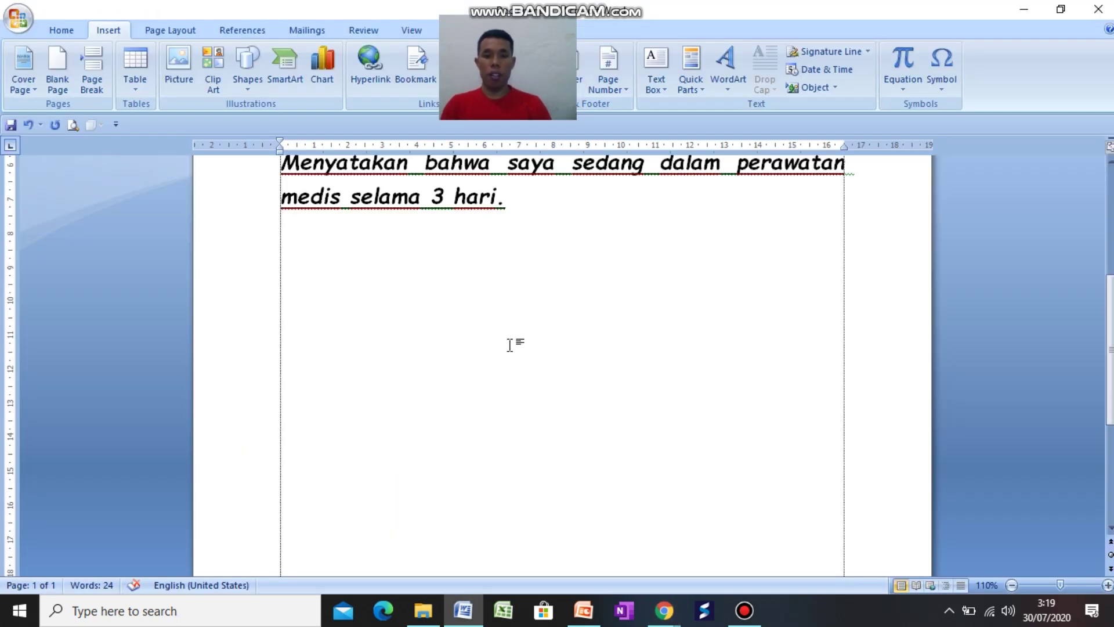
- Paste the Word 2016 logo on the empty line below the statement and scroll to the page top
right_click(510, 345)
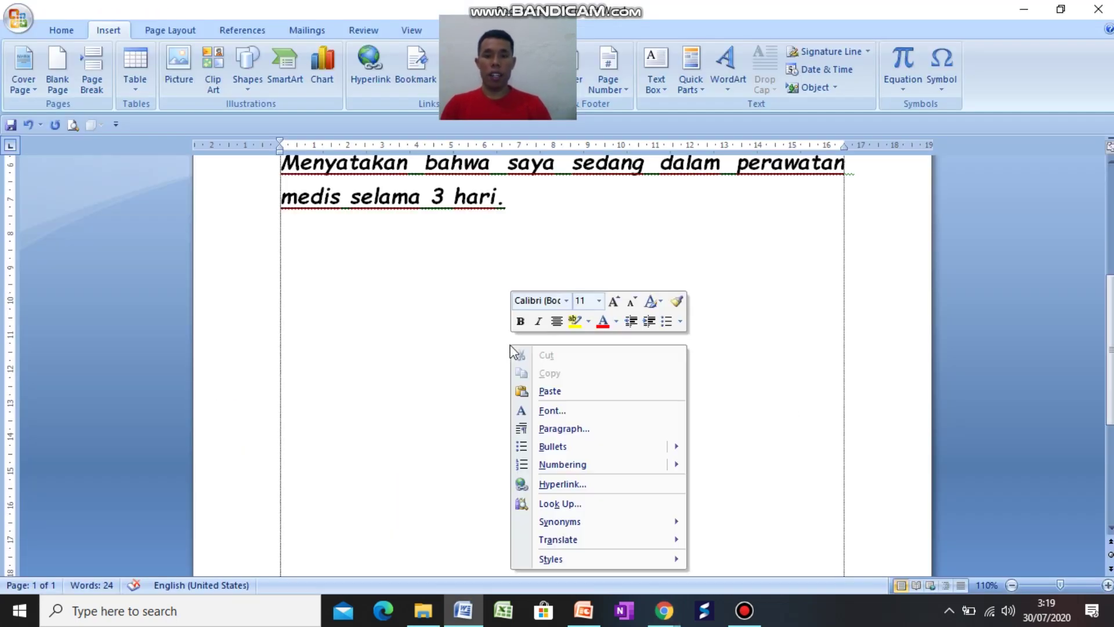
left_click(540, 391)
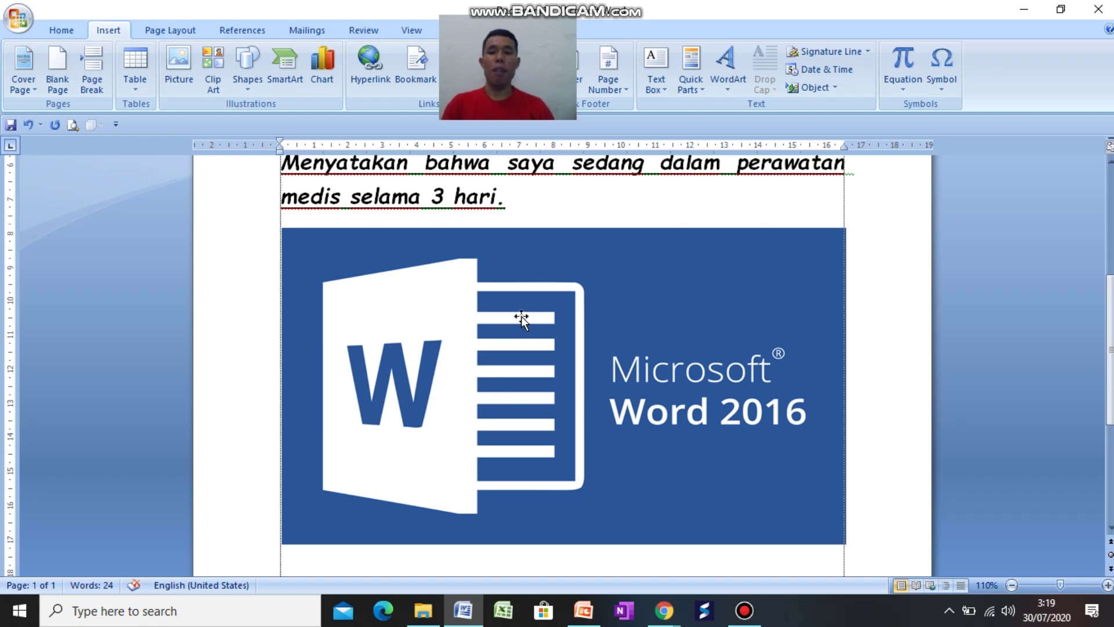
scroll(482, 290, "up", 3)
scroll(473, 282, "up", 3)
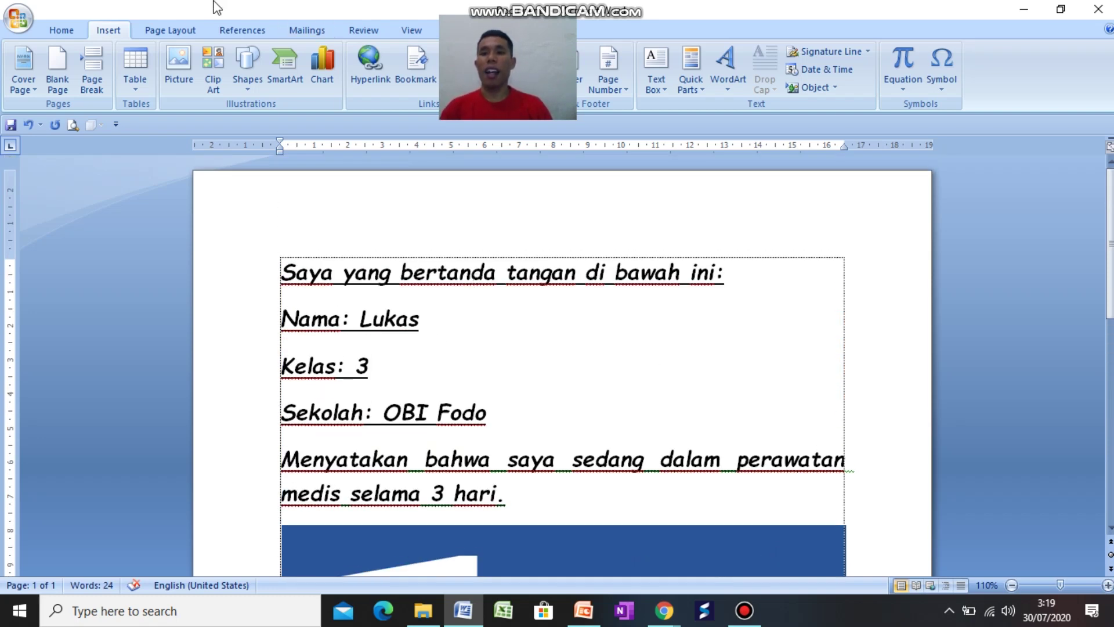
- Browse the Page Layout, References and Mailings ribbon commands, then Home and Insert
left_click(187, 30)
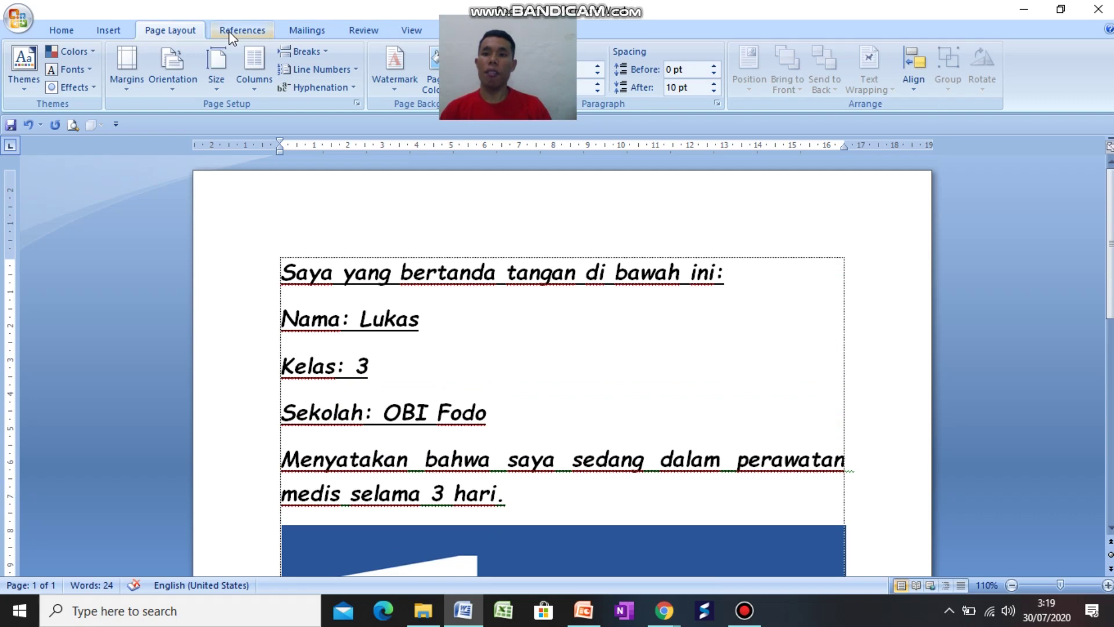
left_click(249, 30)
left_click(309, 30)
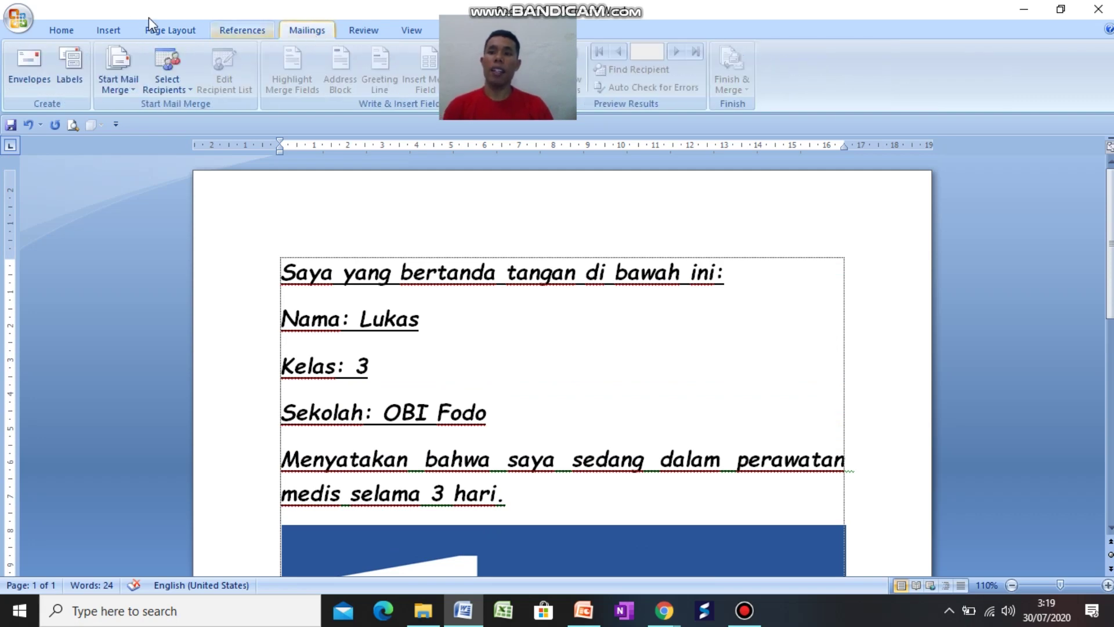
left_click(59, 23)
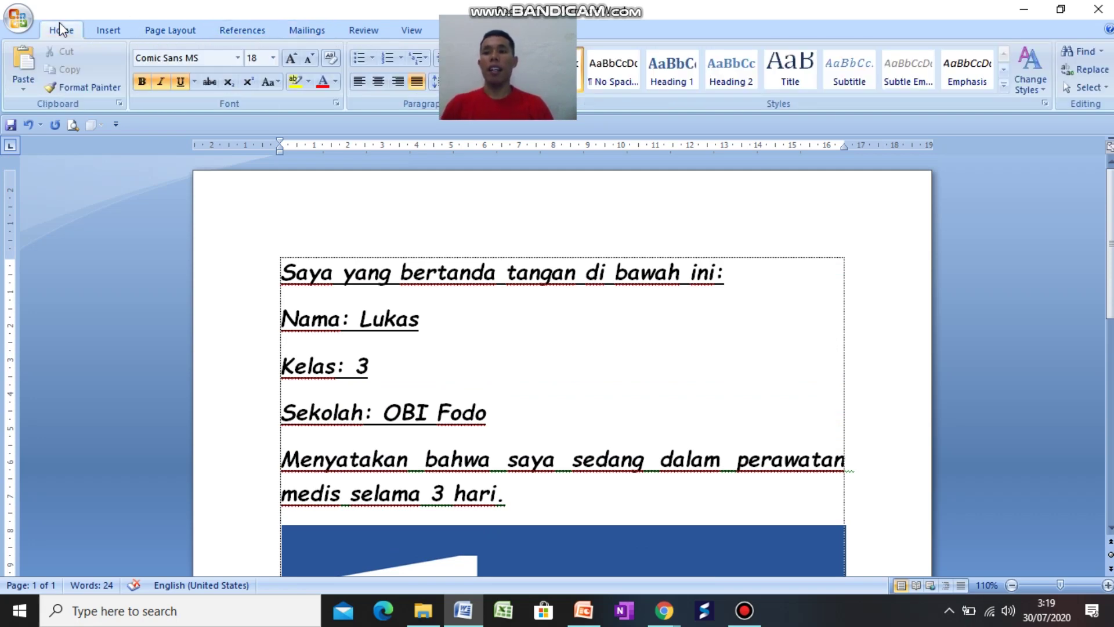
left_click(108, 31)
- Step through Page Layout, References, Mailings and Review, then back to Home's formatting commands
left_click(154, 32)
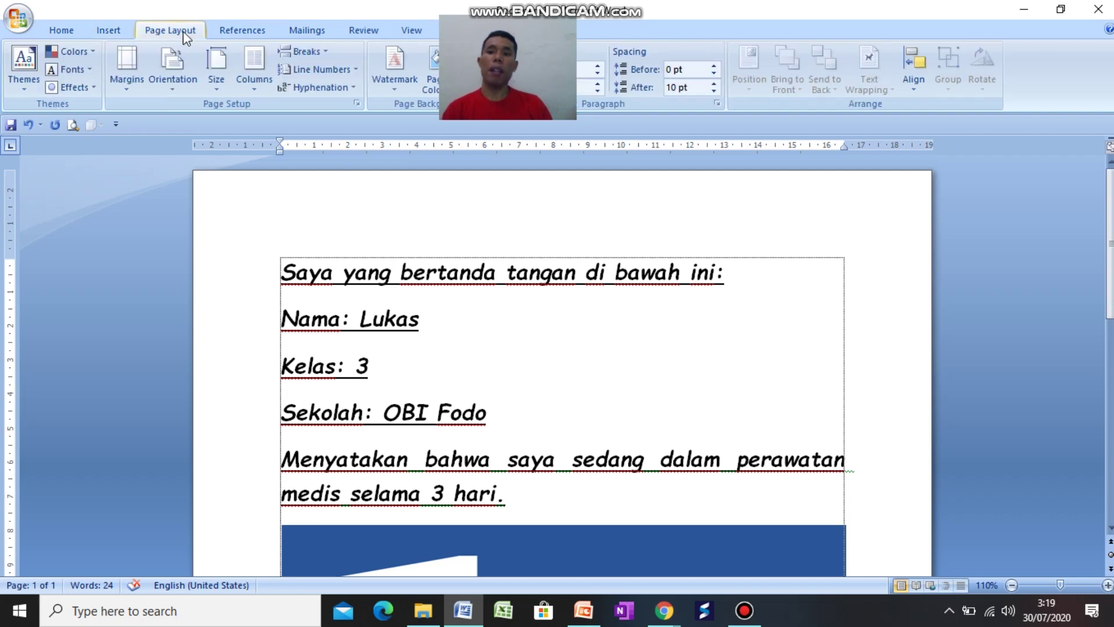
left_click(227, 32)
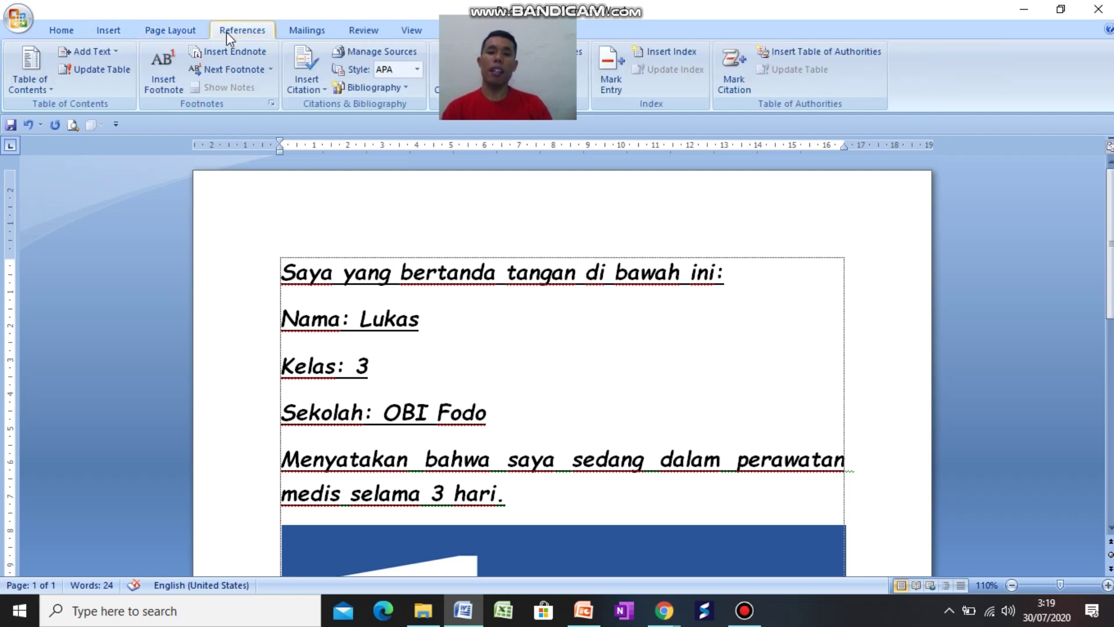
left_click(306, 32)
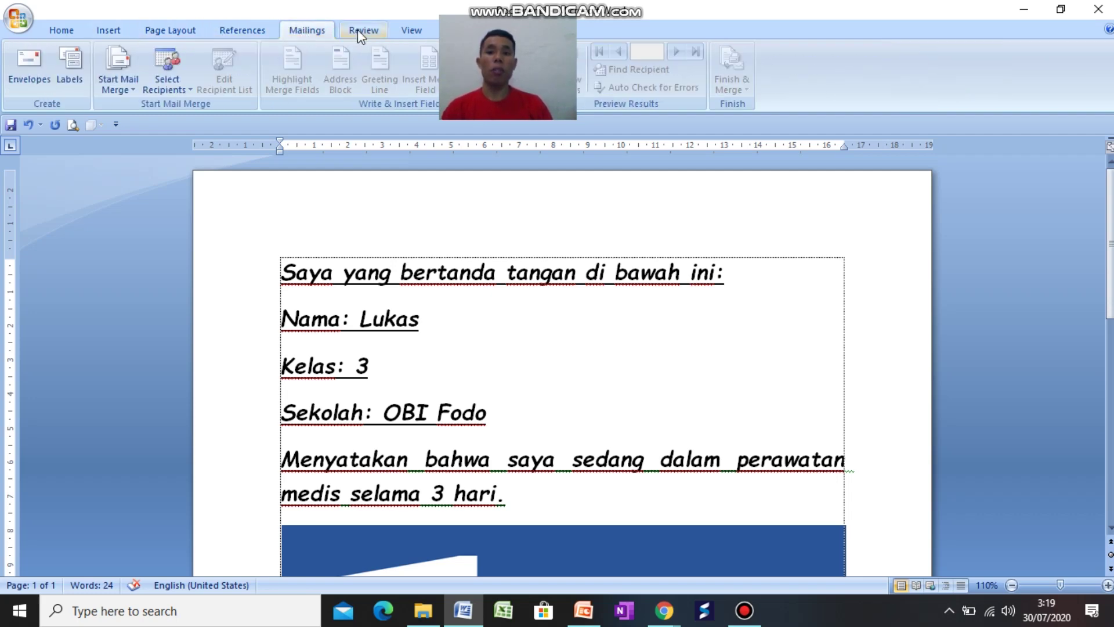
left_click(357, 29)
left_click(306, 30)
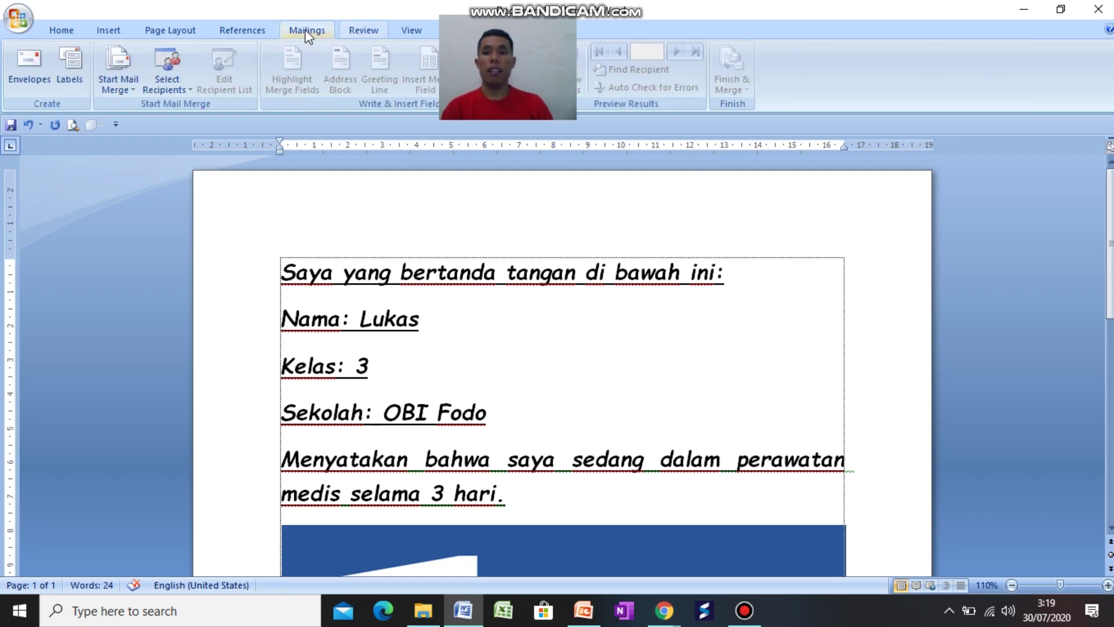
left_click(239, 34)
left_click(174, 23)
left_click(111, 24)
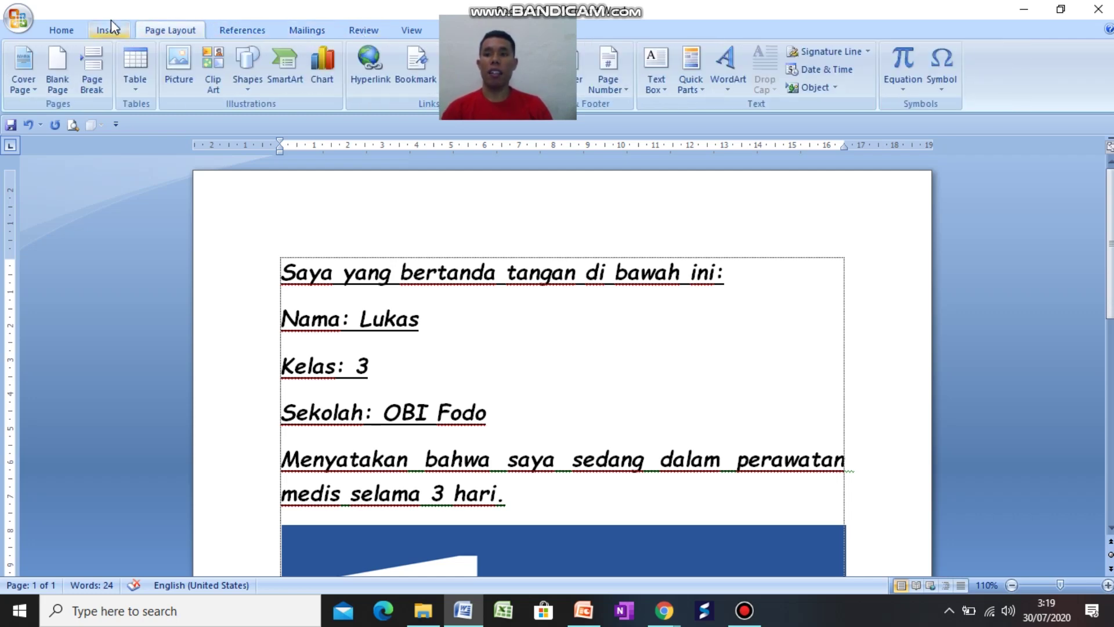
left_click(61, 29)
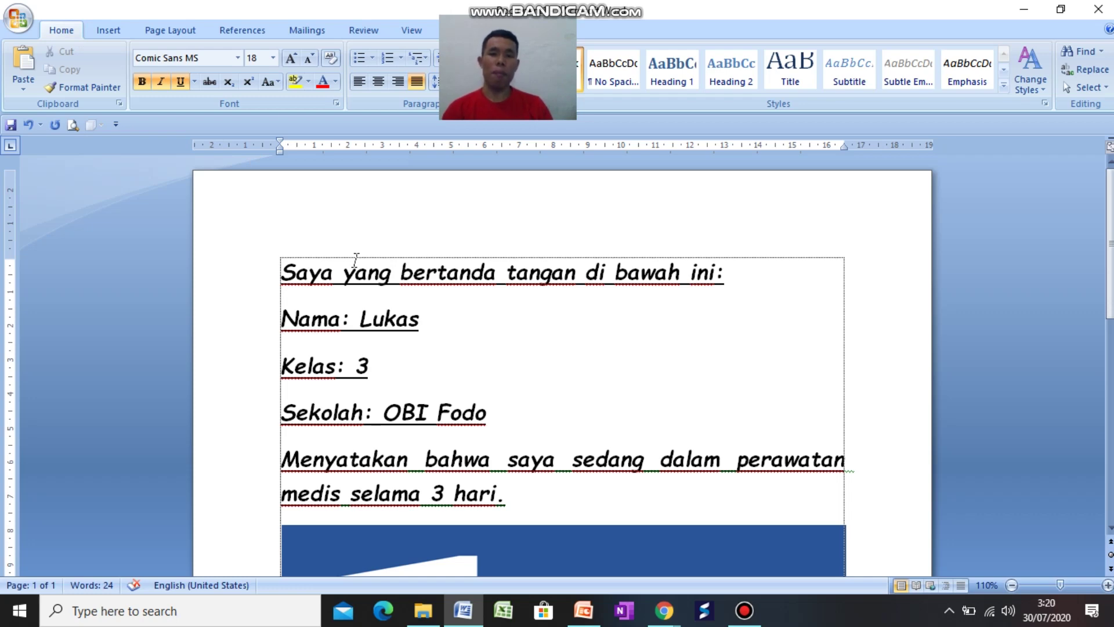
- Select the bold, italic, underlined statement text
scroll(356, 260, "down", 1)
scroll(356, 258, "down", 3)
scroll(349, 258, "up", 4)
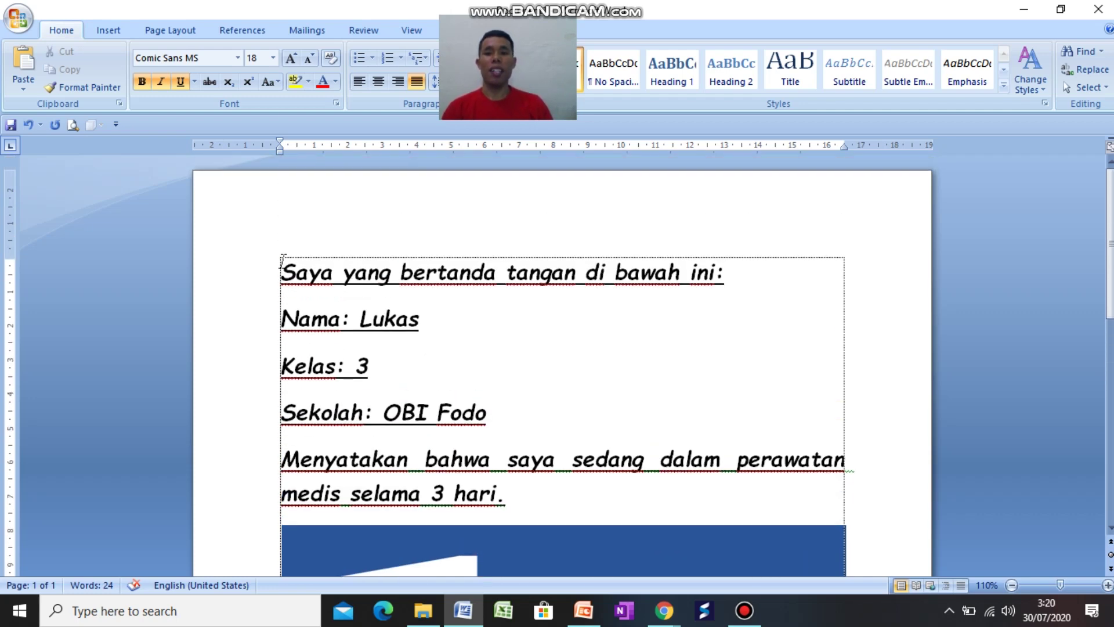
left_click_drag(283, 260, 475, 523)
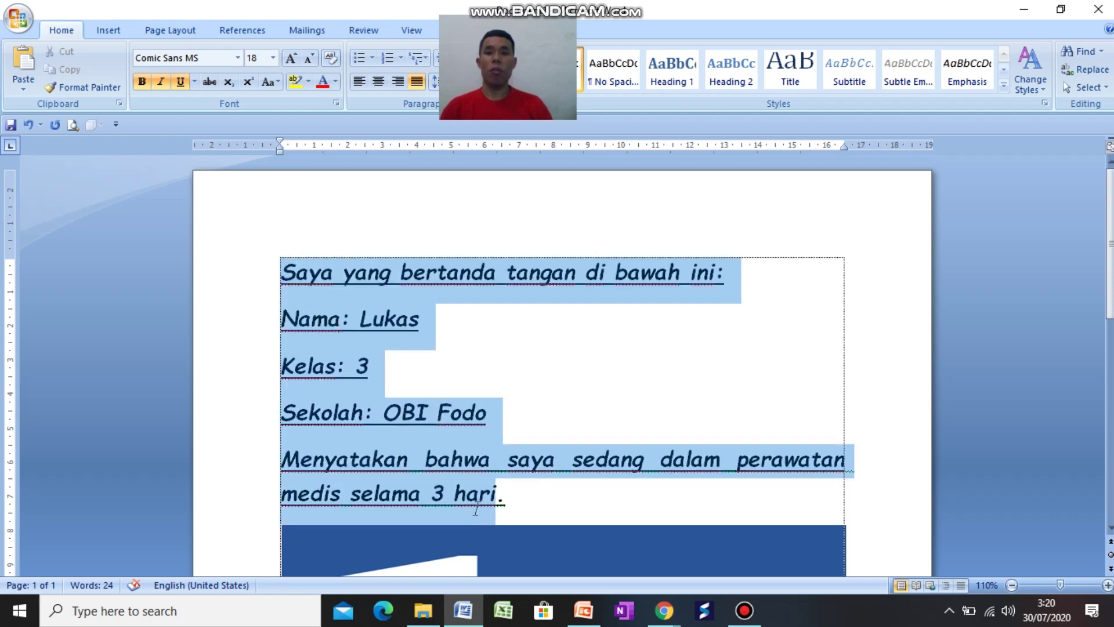
- Select the Word 2016 logo picture below the text and minimize Word
scroll(486, 492, "down", 3)
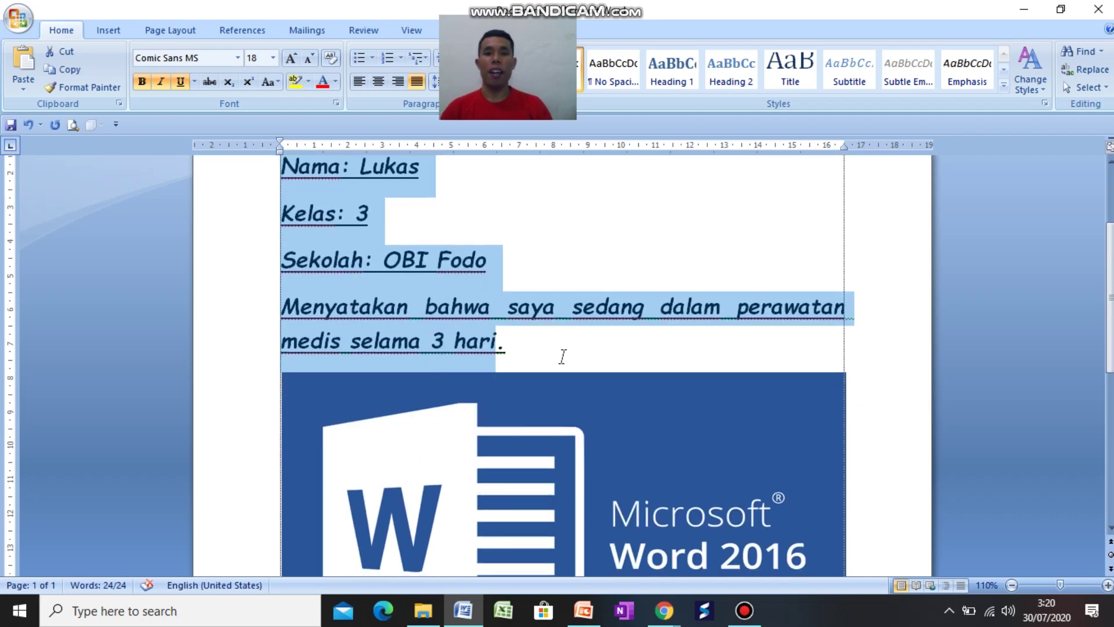
scroll(562, 356, "down", 3)
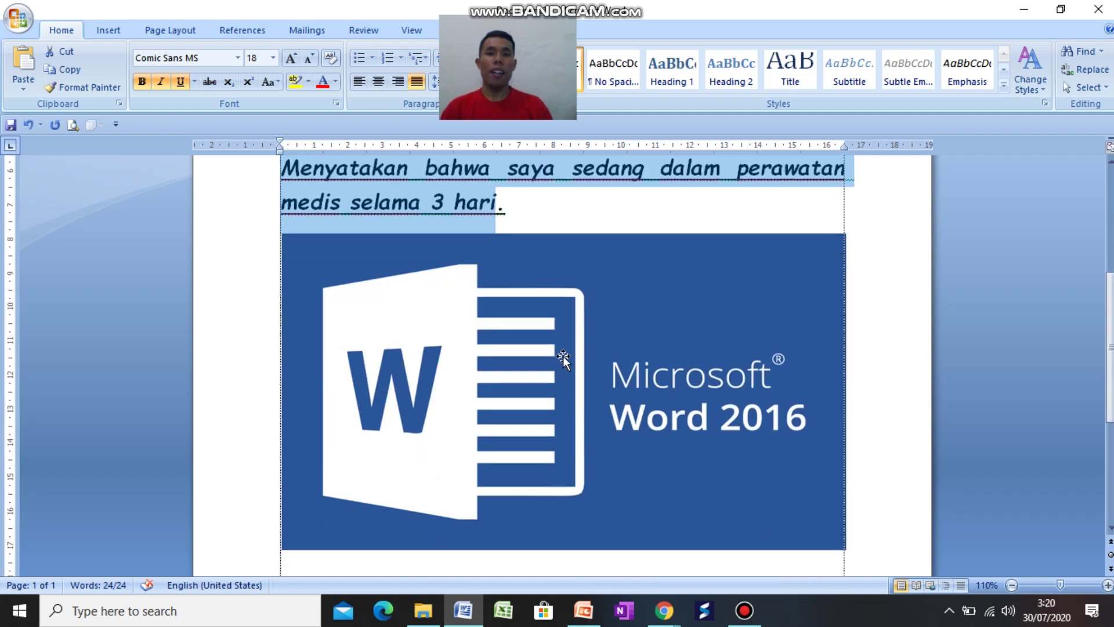
left_click(692, 290)
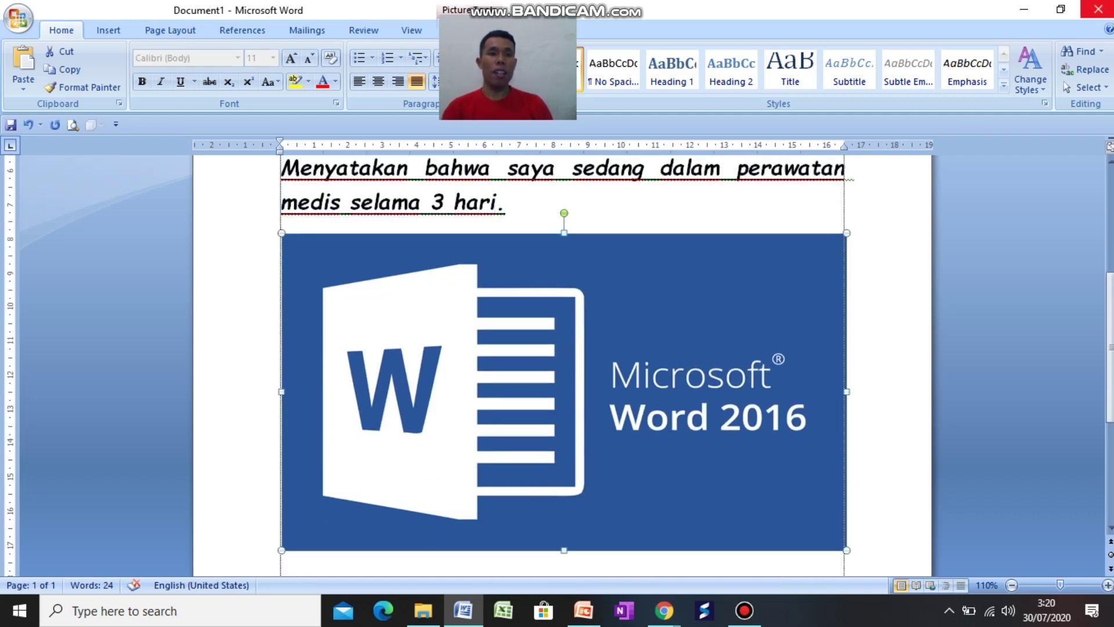
left_click(1024, 9)
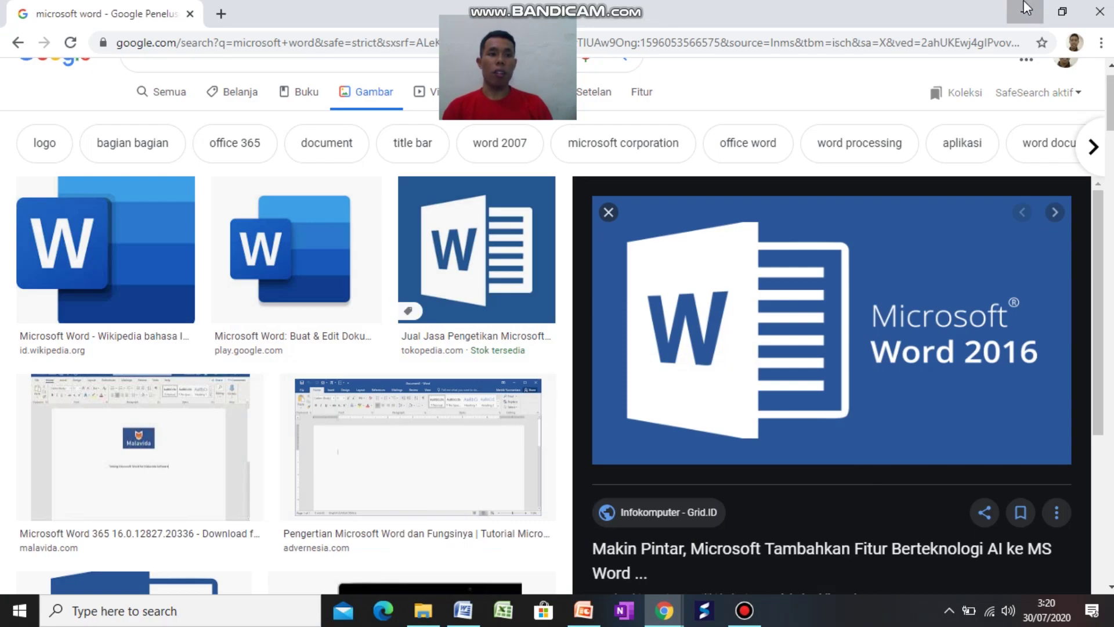
- Minimize Chrome, select the Word 2007 desktop shortcut, then switch back to Chrome and minimize it again
left_click(1025, 9)
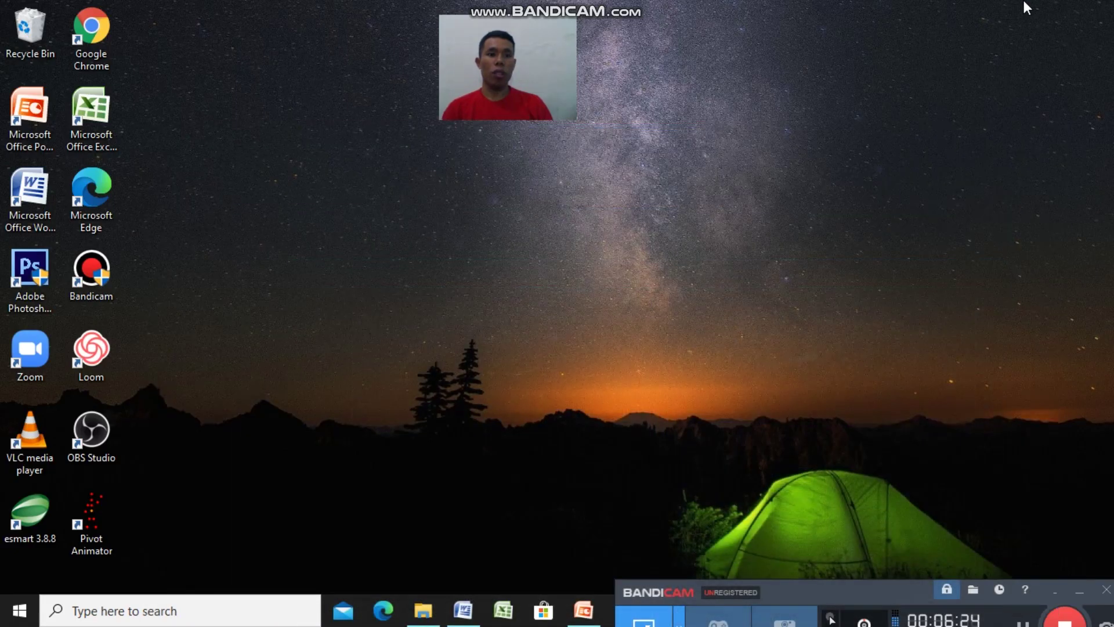
left_click(40, 191)
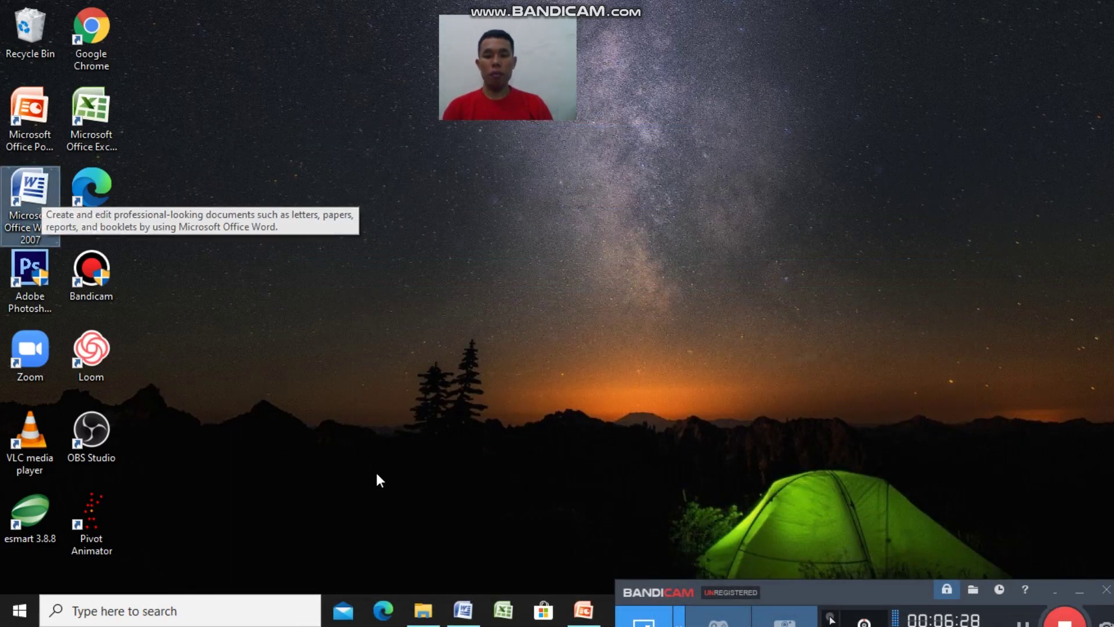
mouse_move(463, 611)
key("alt+Tab")
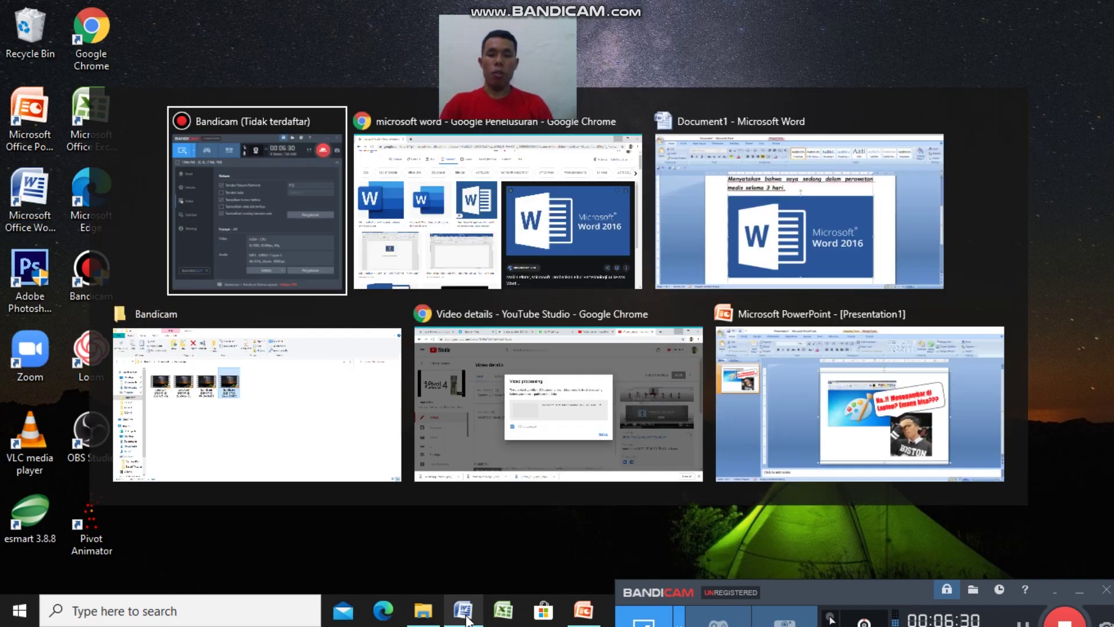
key("alt+Tab")
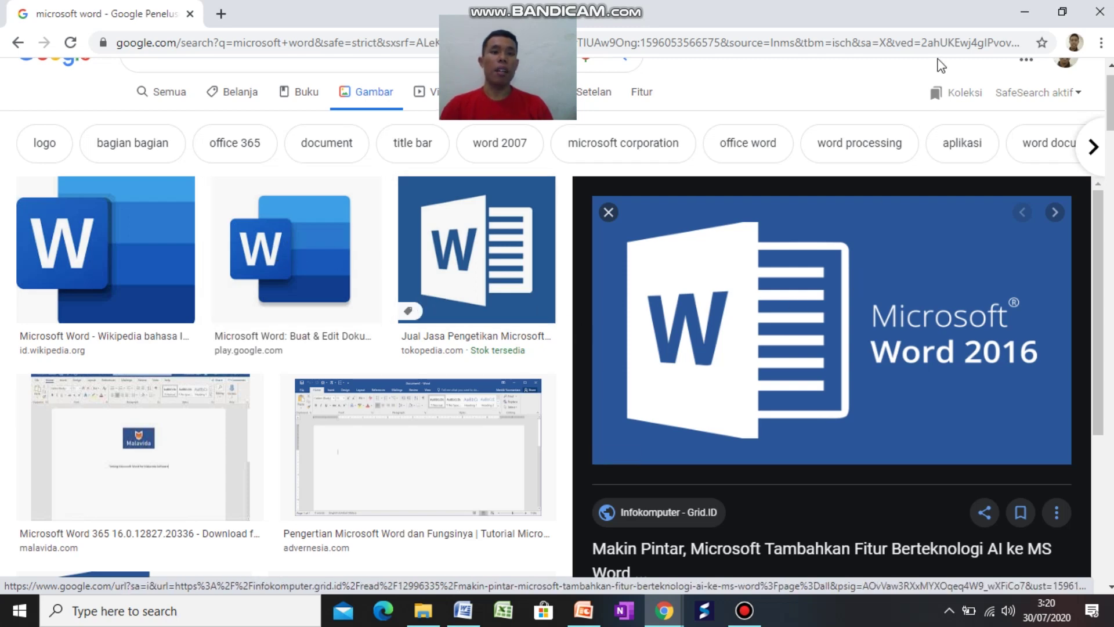
left_click(1036, 3)
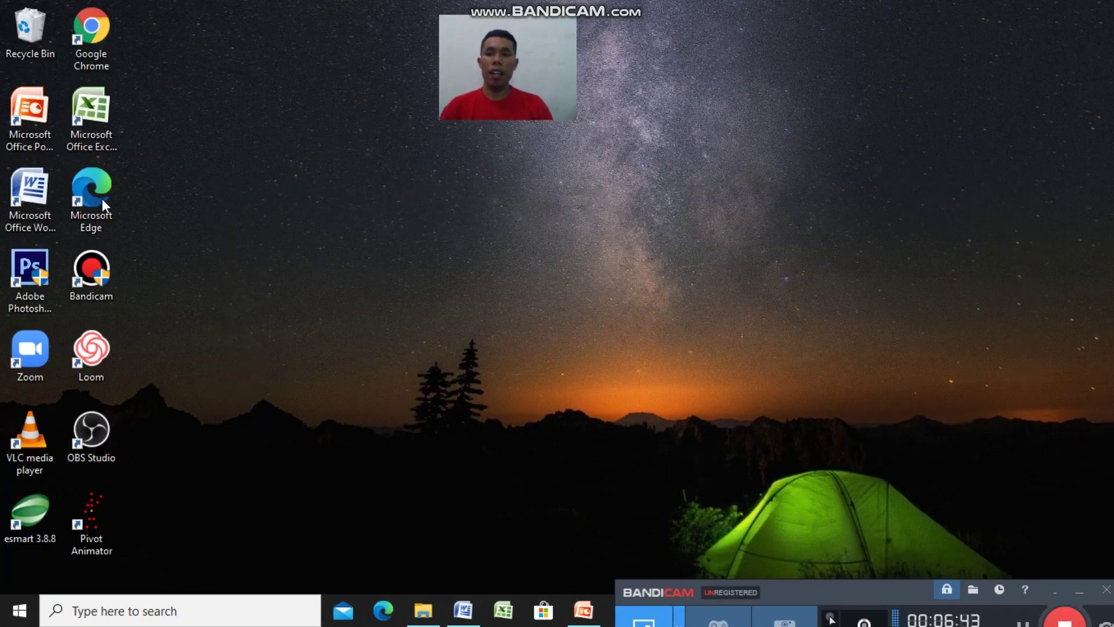